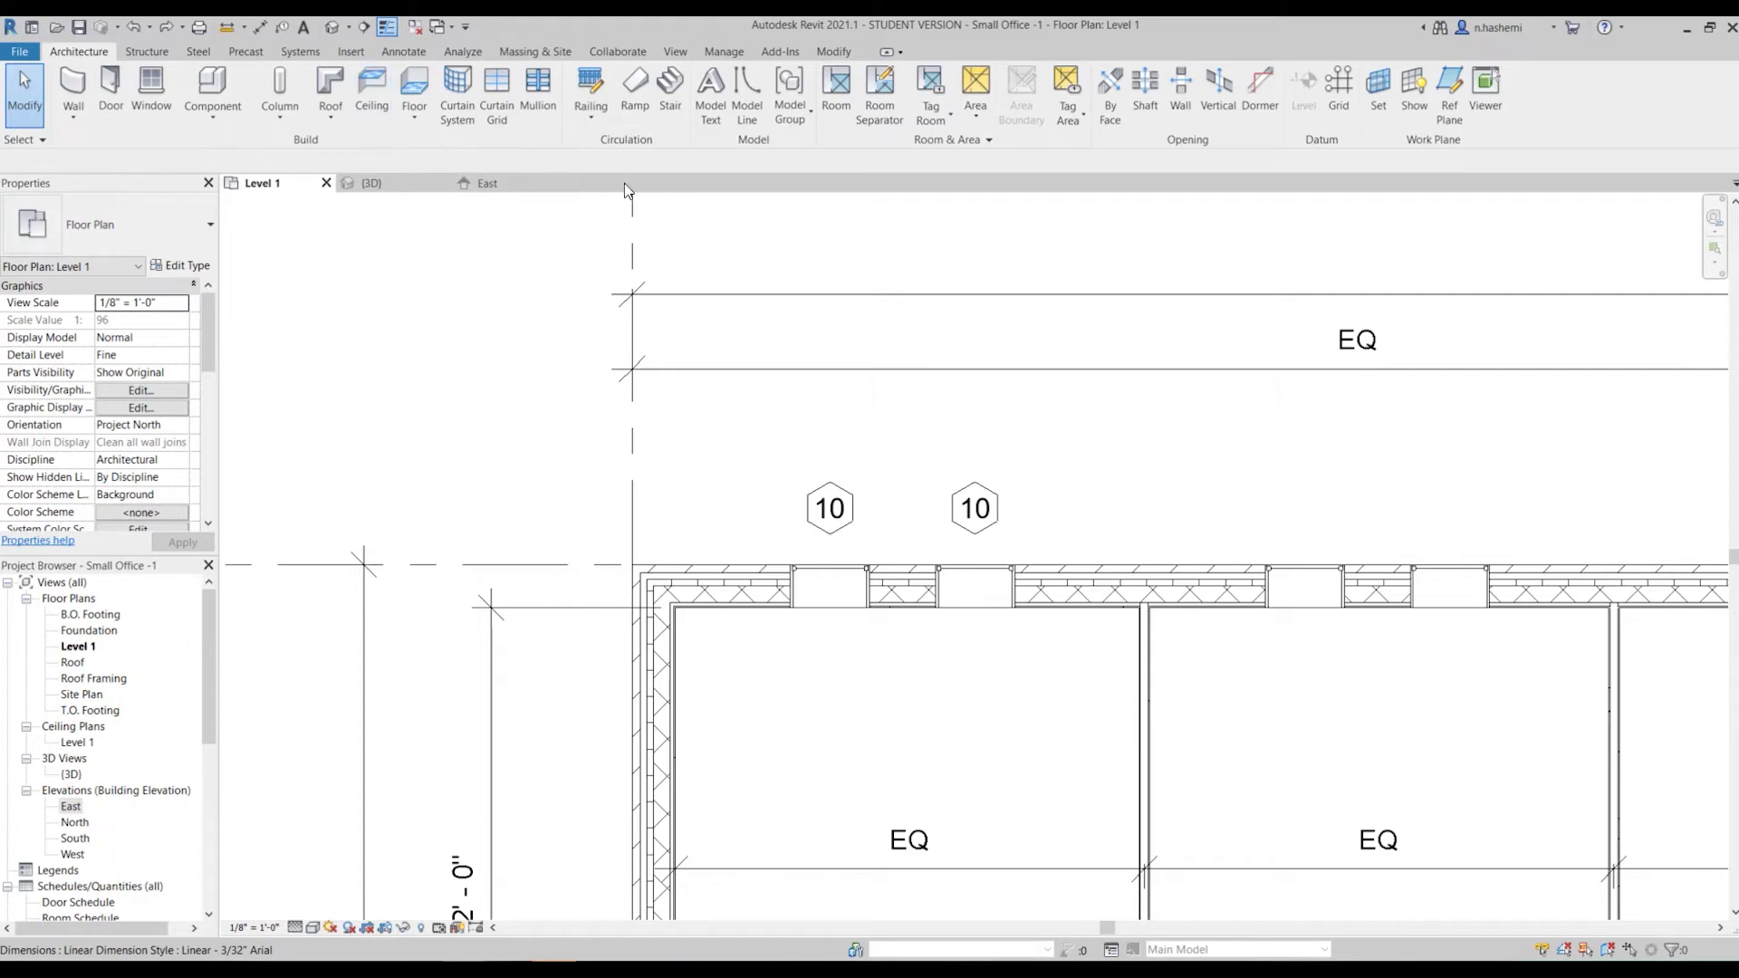
Step: Start a roof by footprint on base level Roof, with Defines slope and Extend to wall core enabled
click(331, 122)
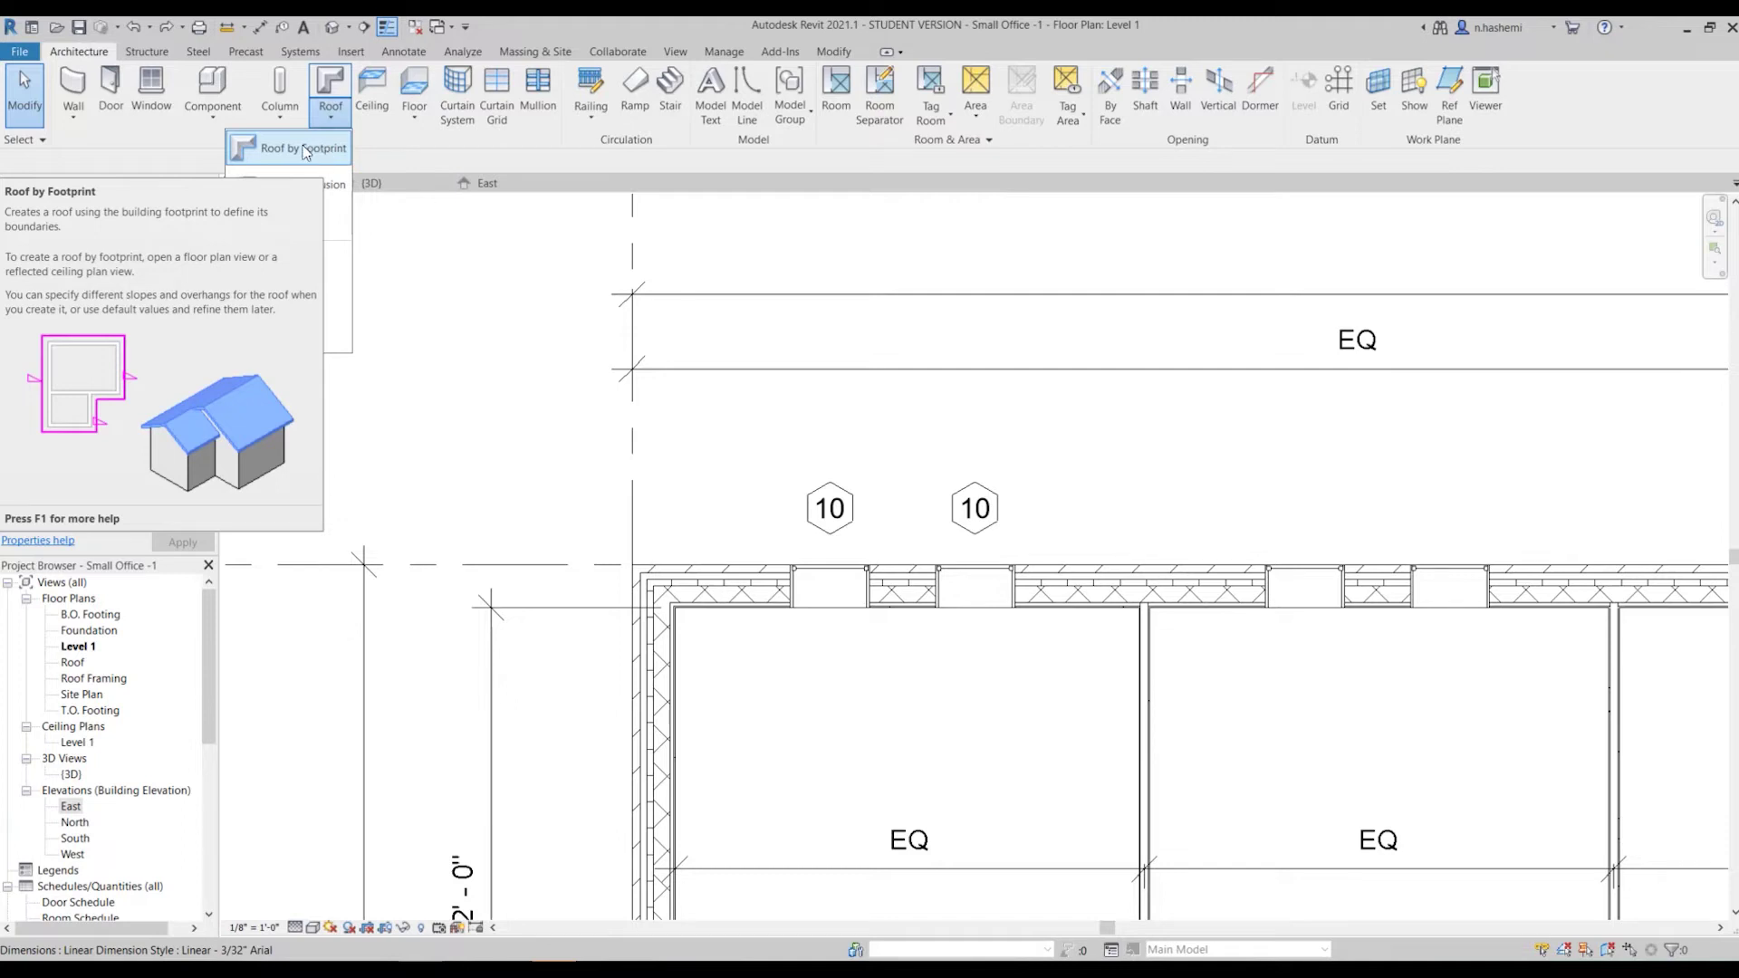
click(328, 155)
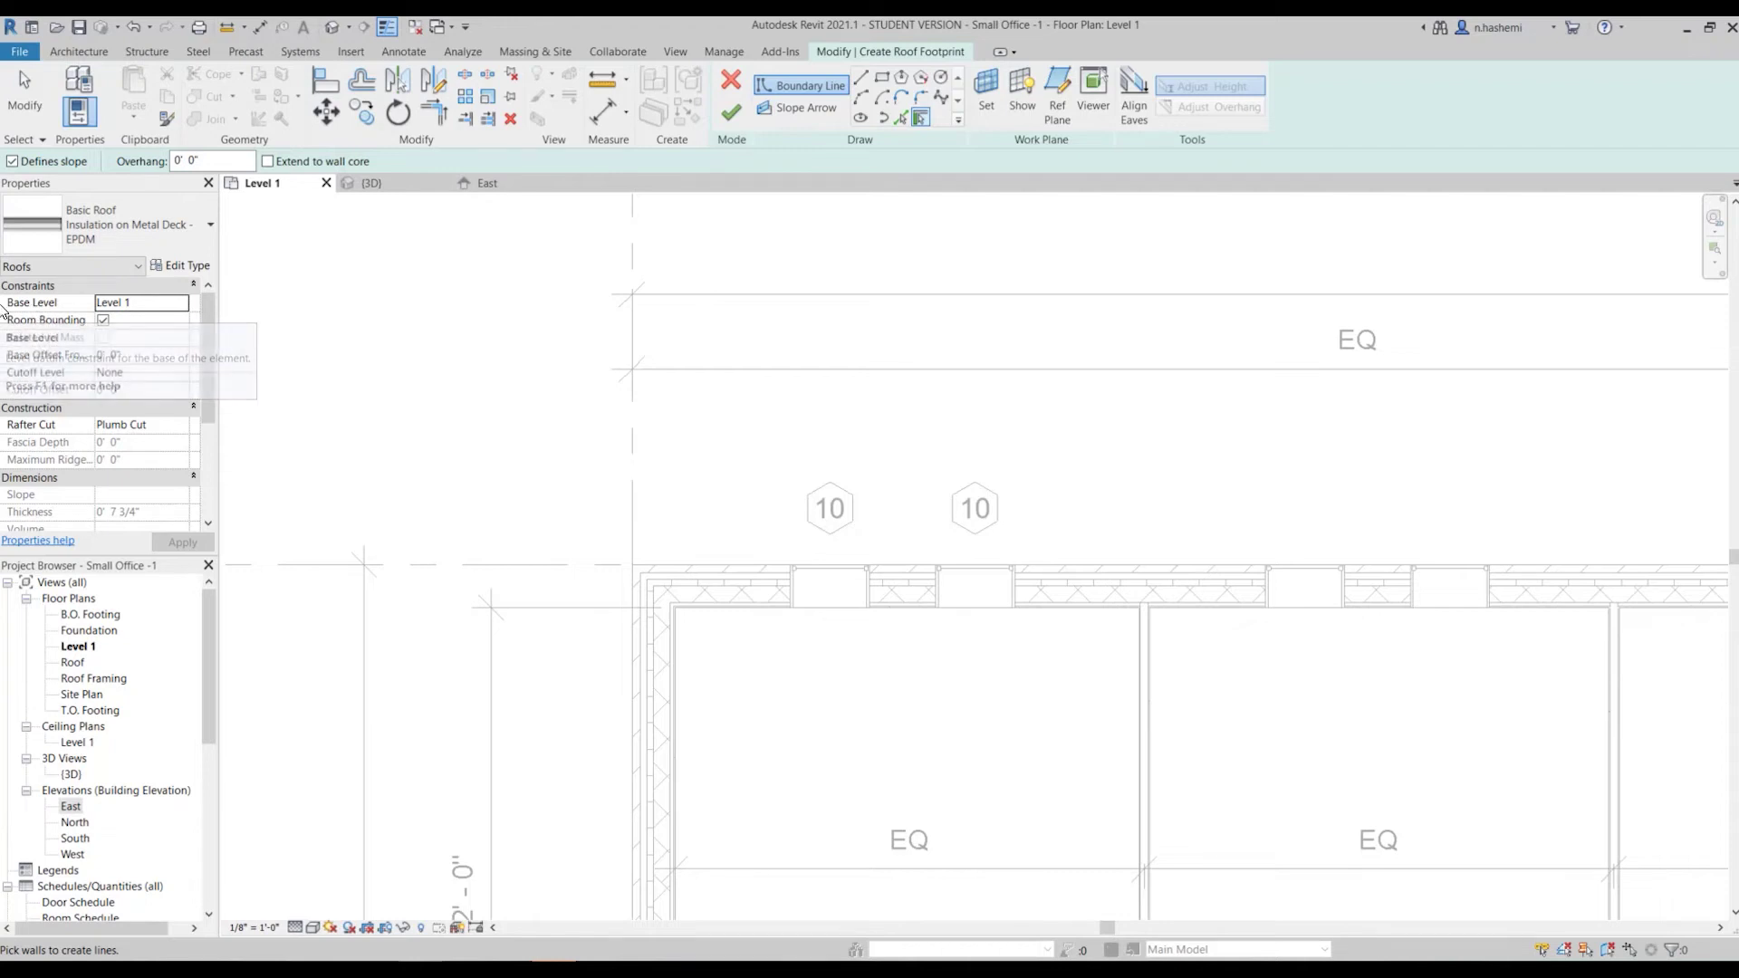
click(136, 303)
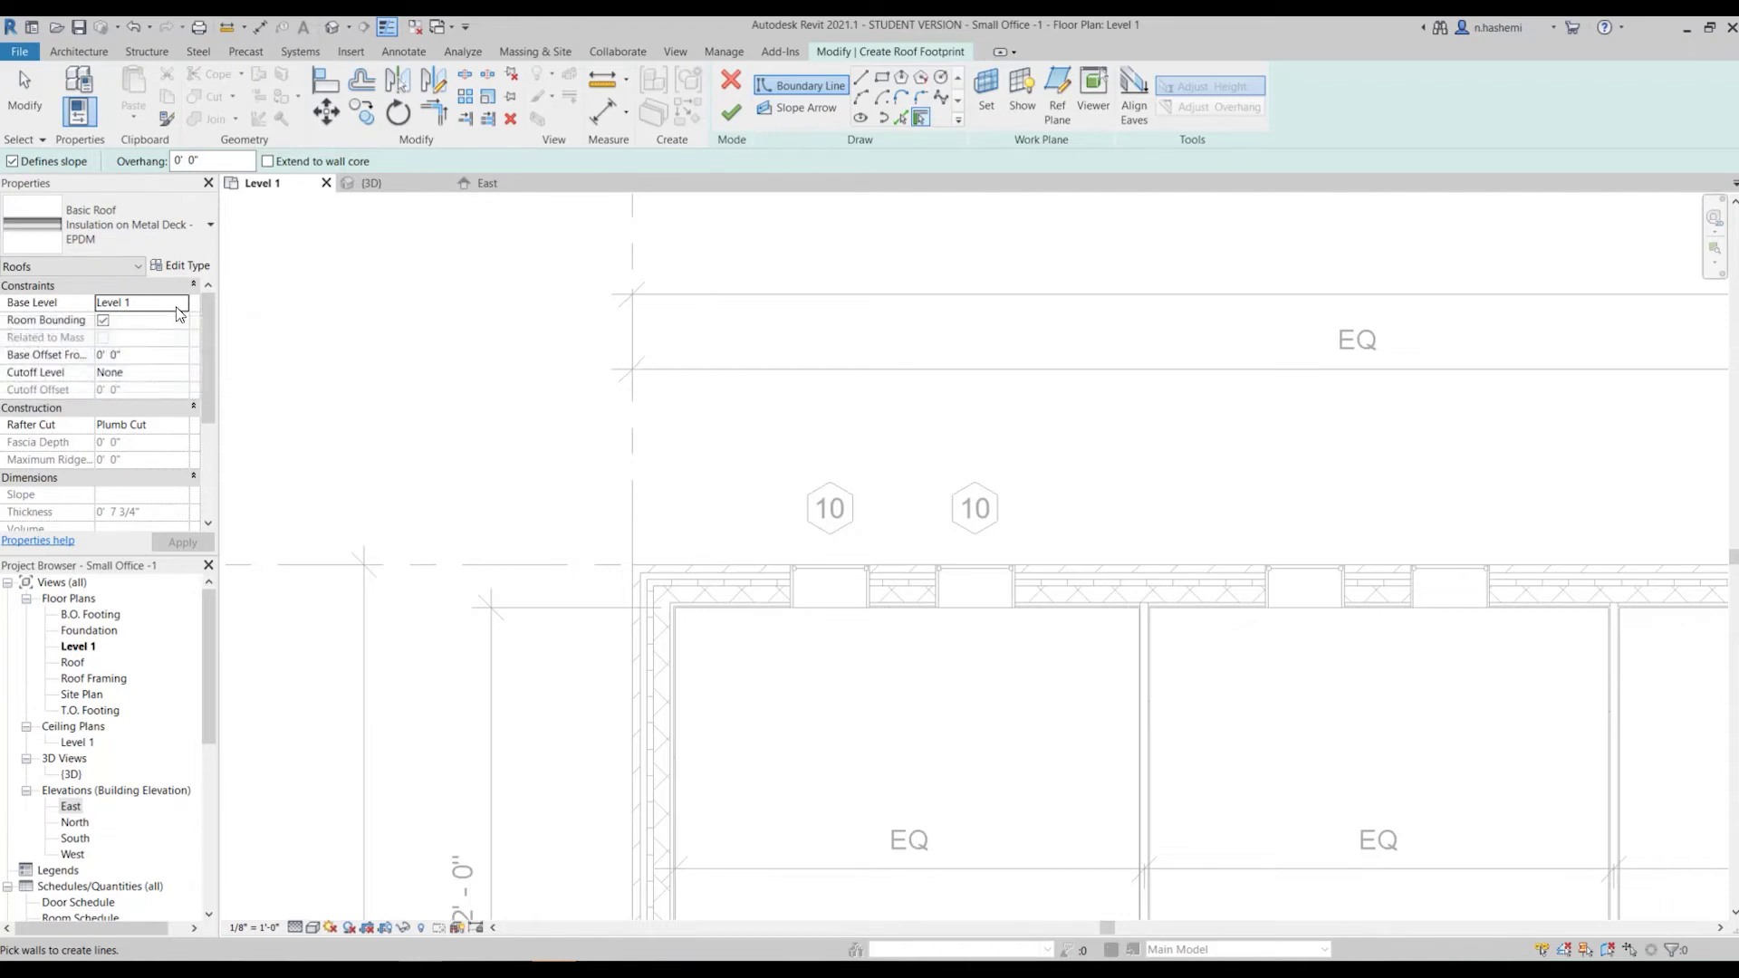
click(183, 306)
click(135, 364)
click(13, 161)
Step: Pick the four exterior walls in the Level 1 plan as slope-defining roof boundary lines with 0' 0" overhang
scroll(480, 349, down, 1)
scroll(585, 372, down, 2)
scroll(553, 380, down, 4)
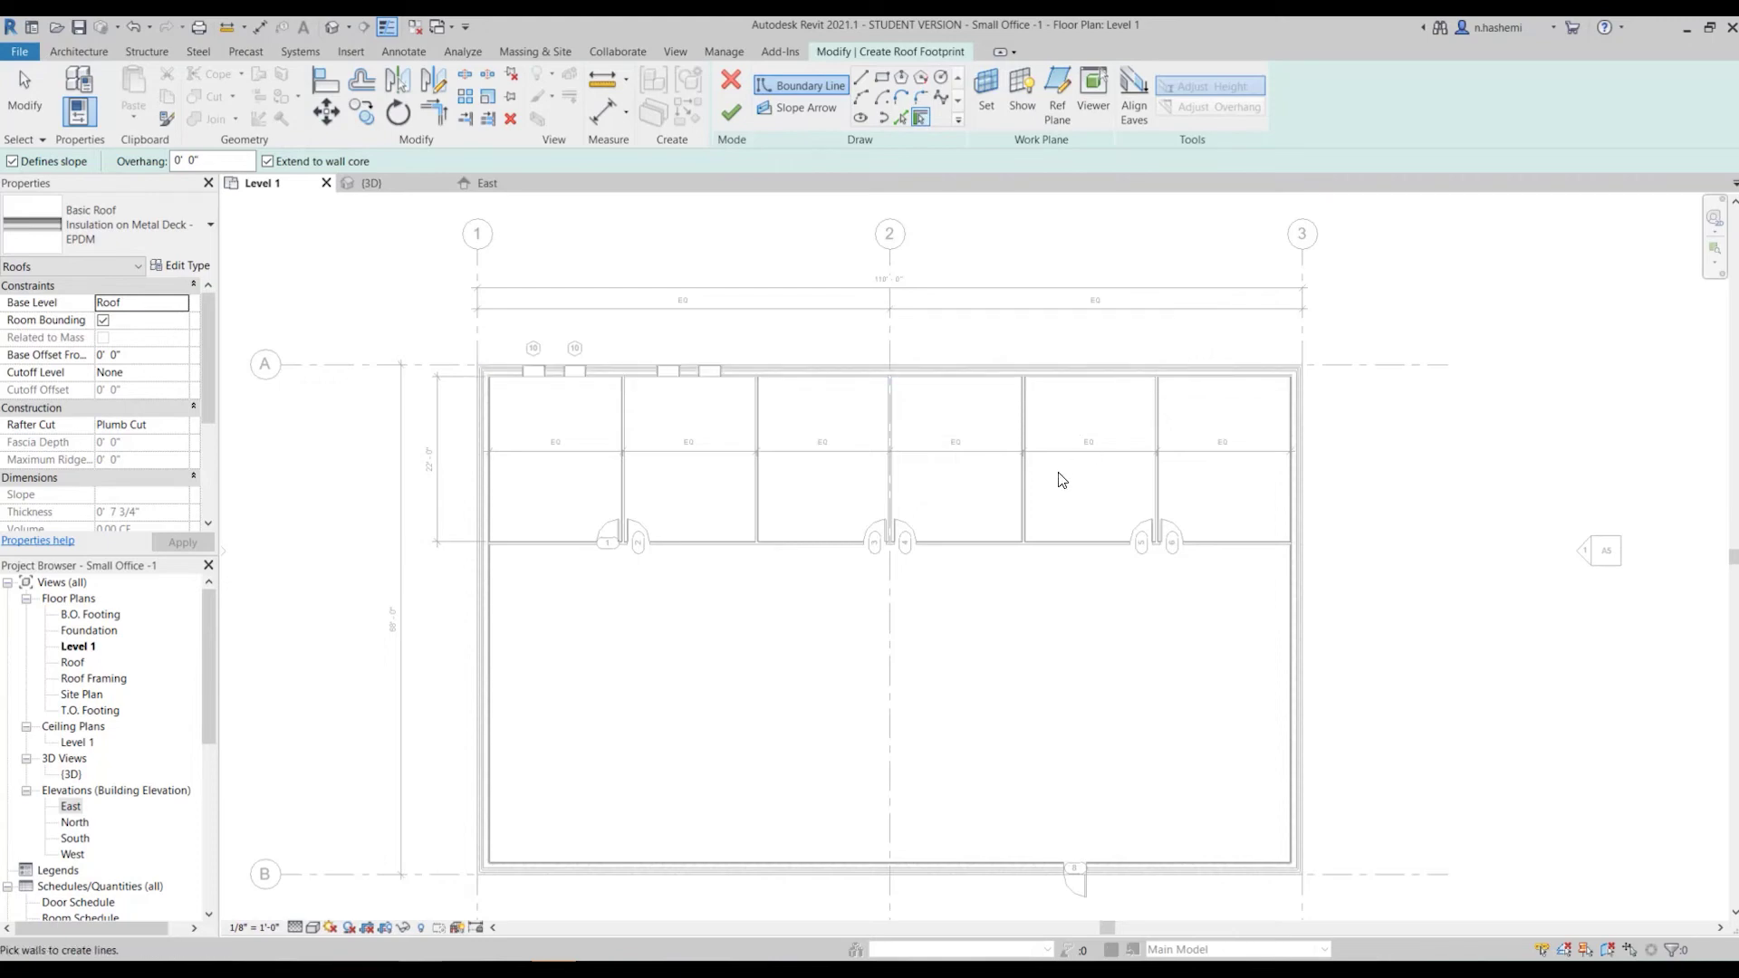
click(1216, 374)
click(1289, 447)
click(1170, 868)
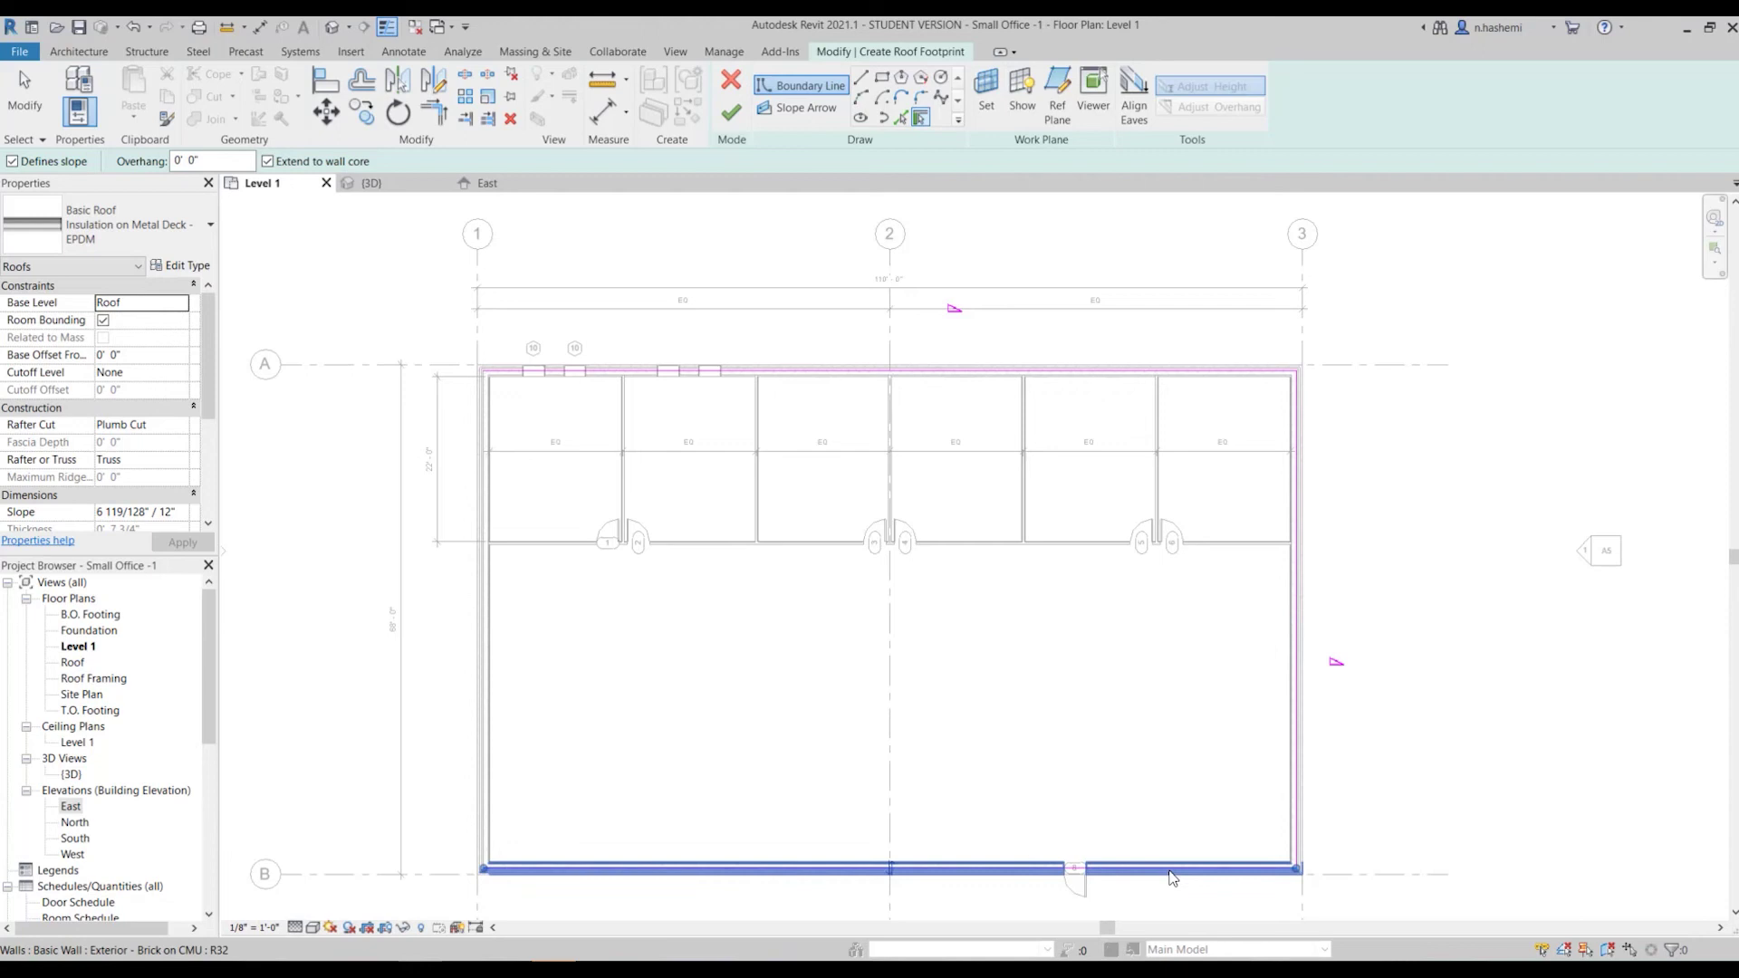
click(487, 701)
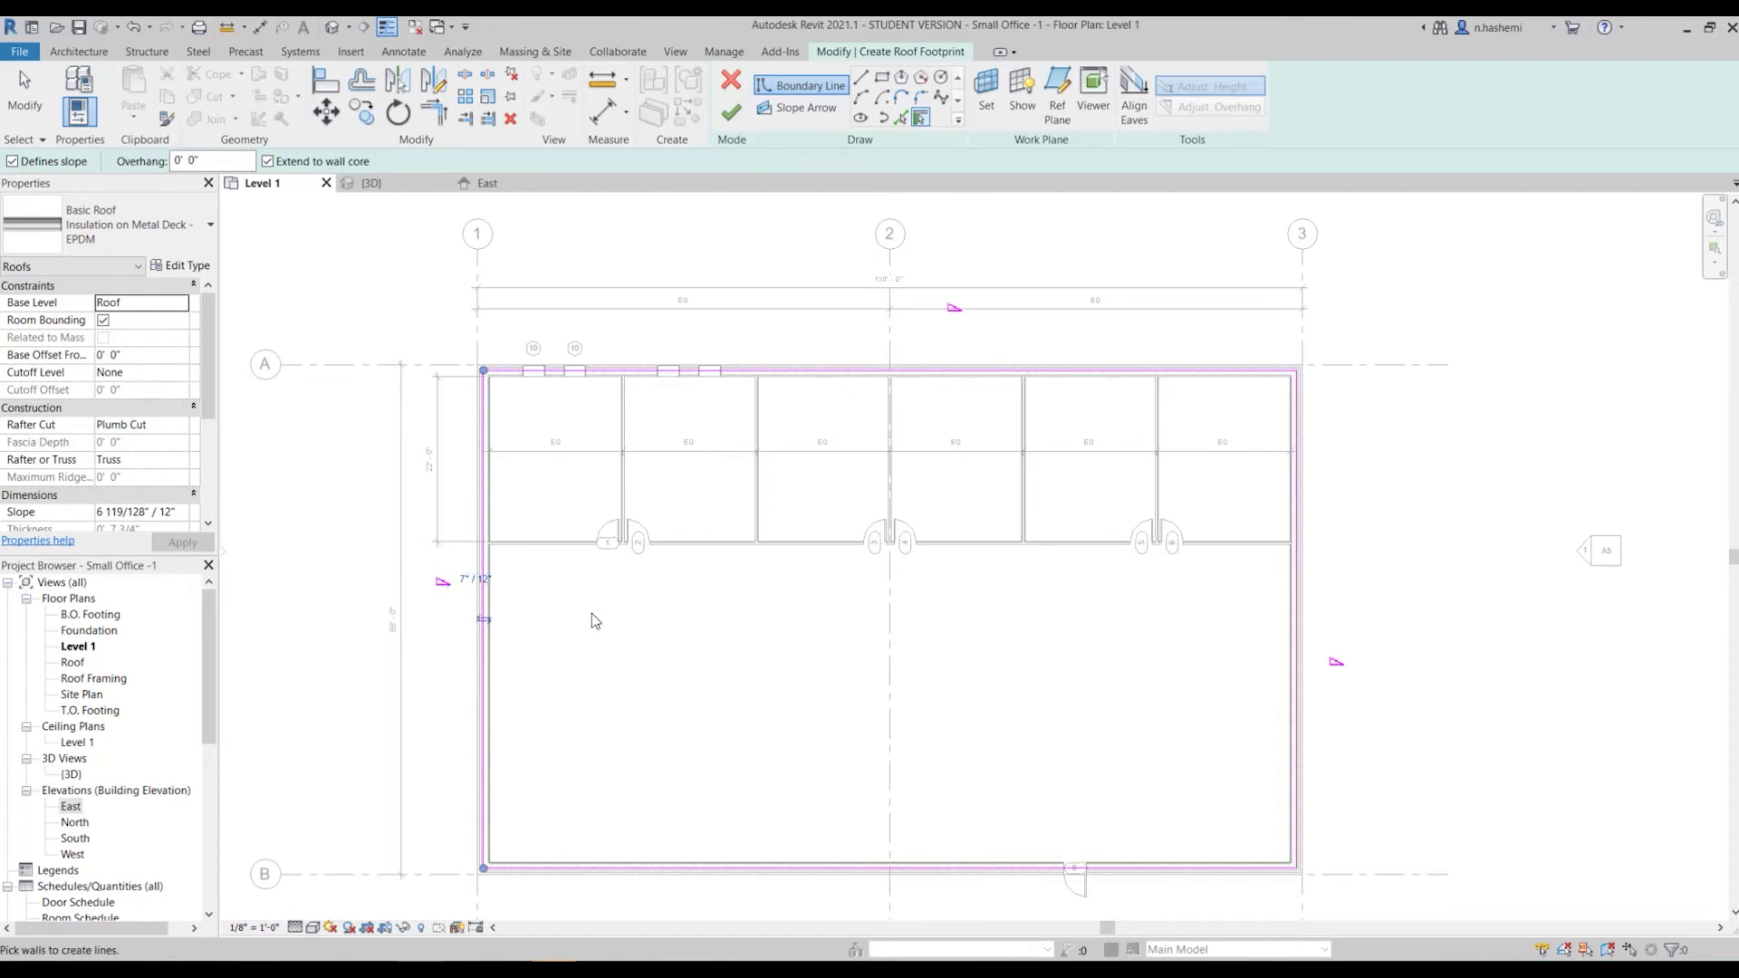
Step: Finish the roof footprint, join it with the overlapping walls by cutting their volume, and view the roof in 3D
scroll(1073, 531, down, 2)
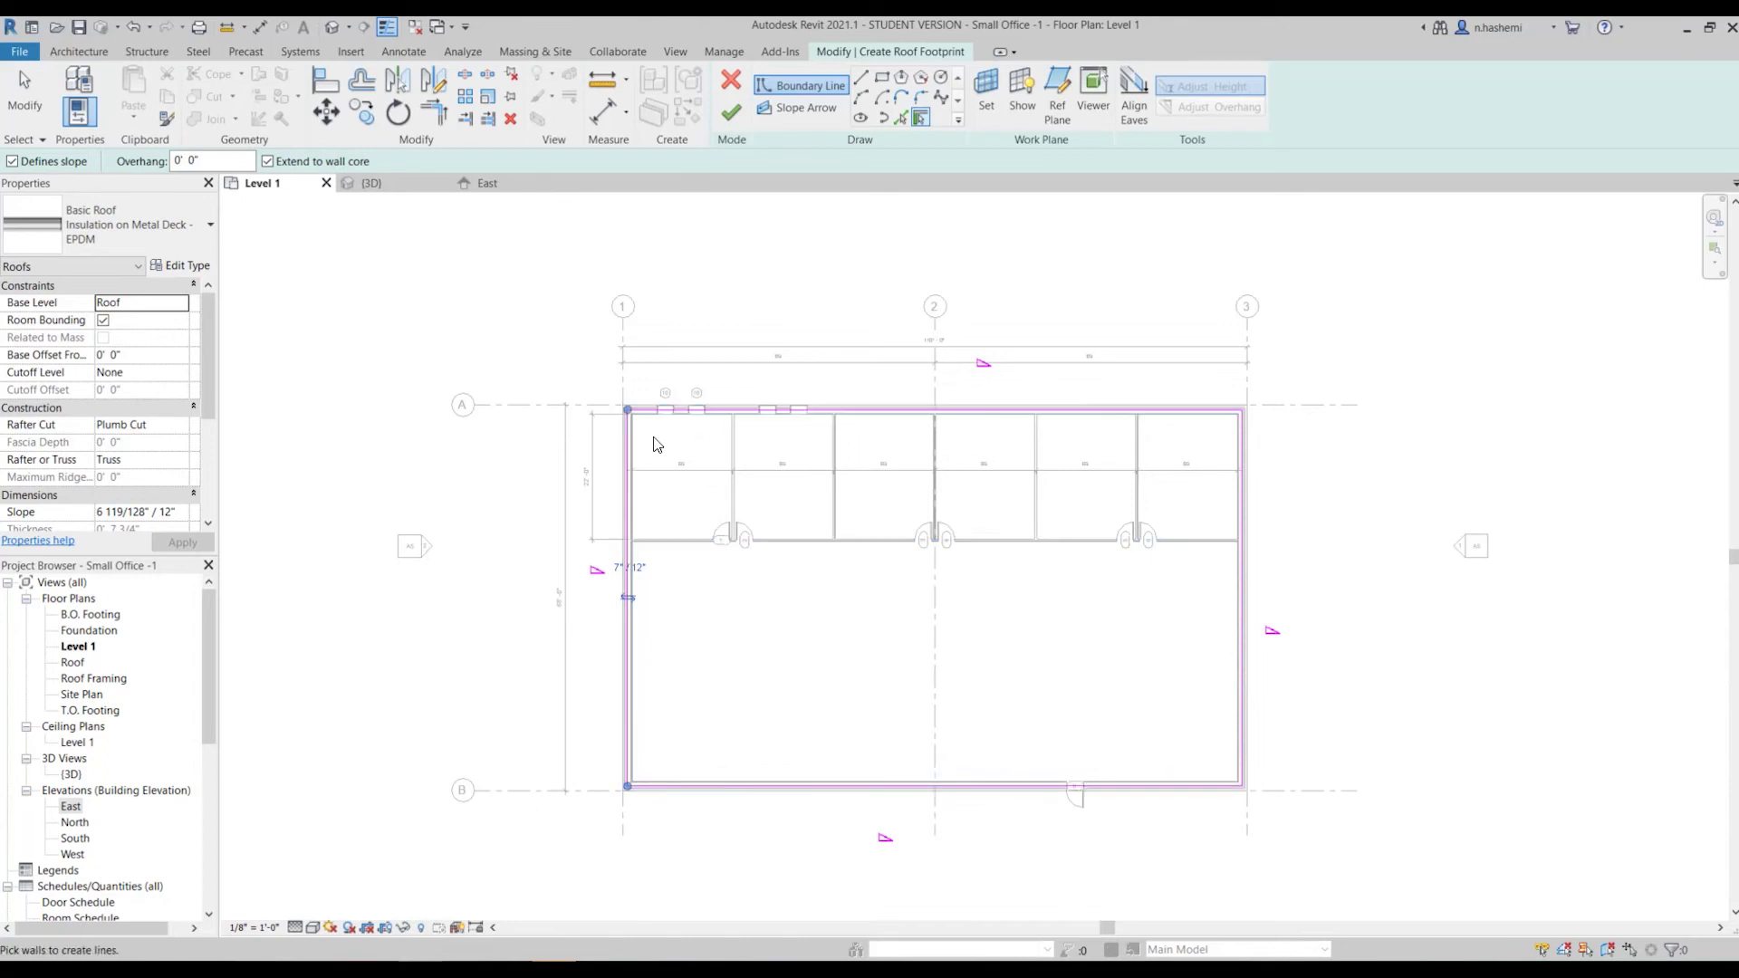
scroll(657, 444, up, 1)
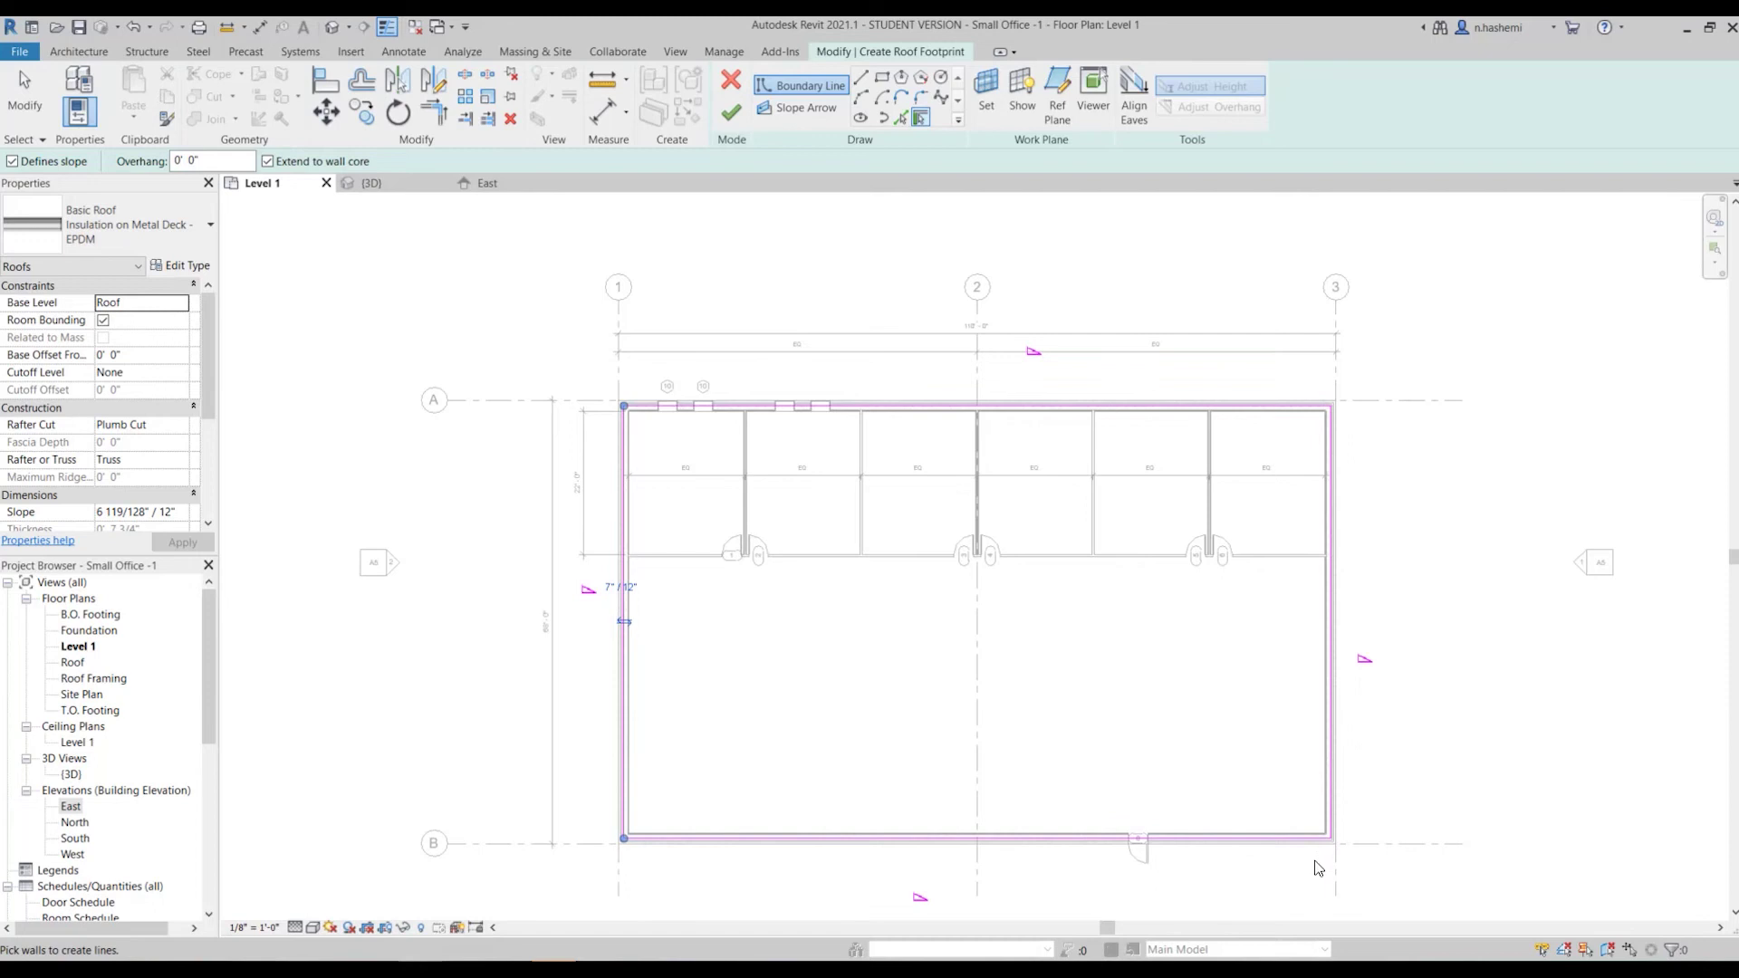
scroll(1318, 867, up, 1)
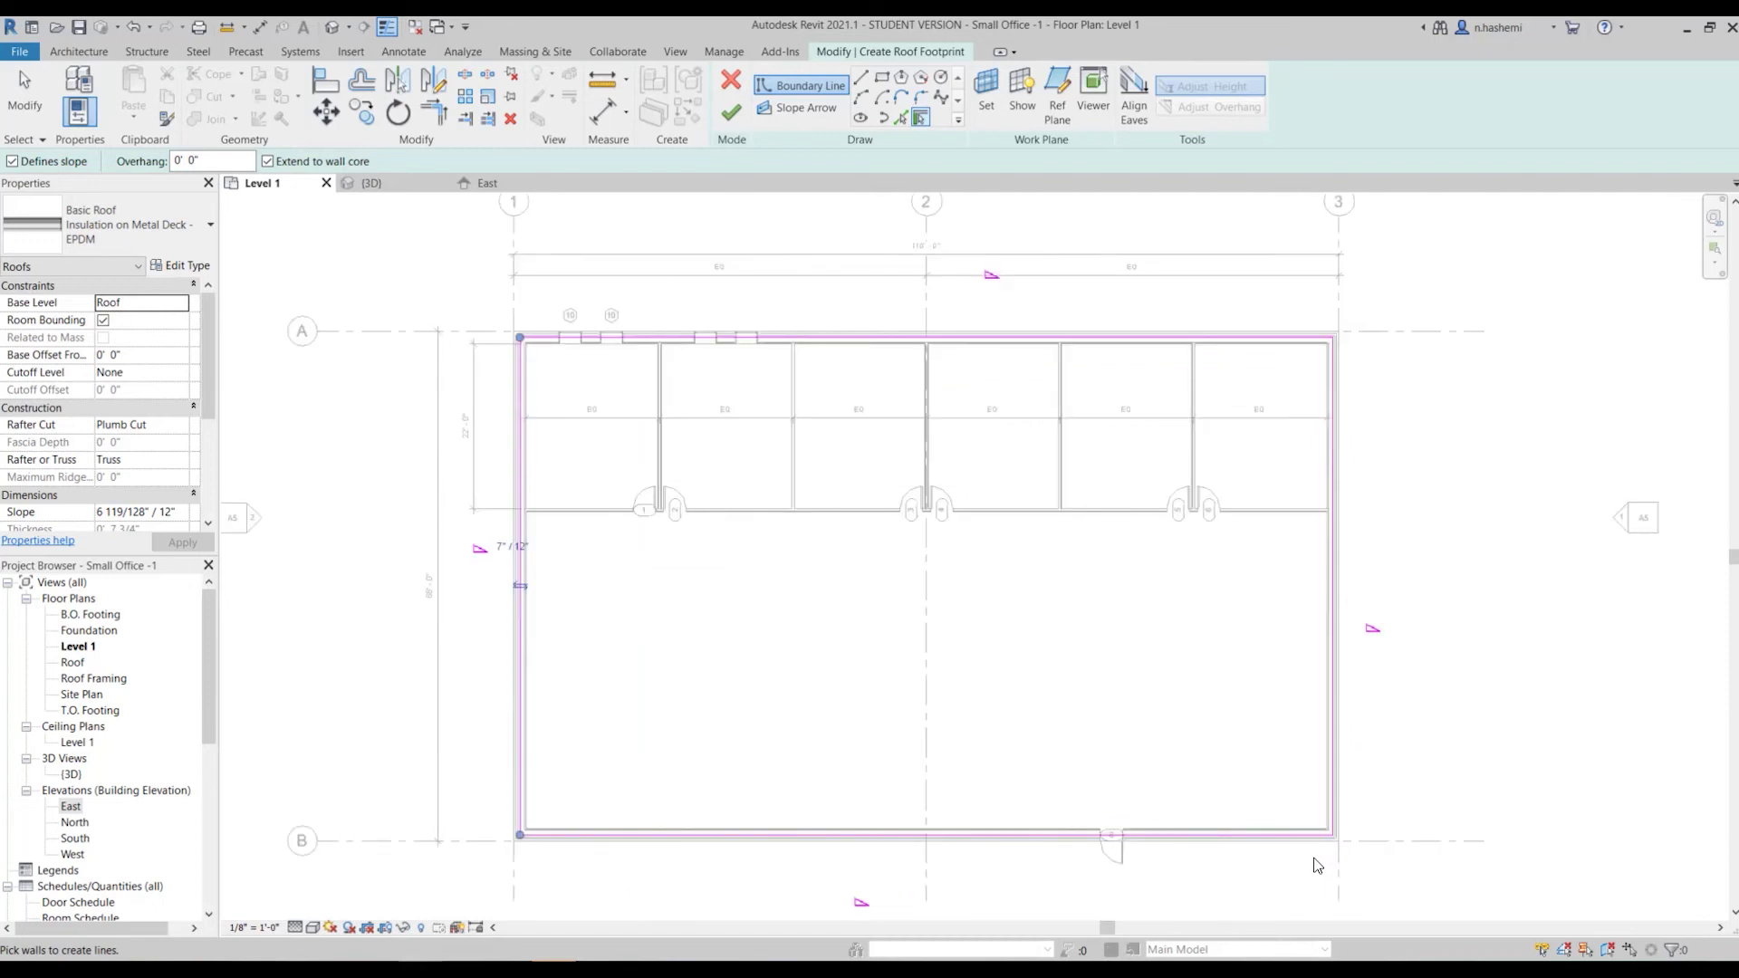
click(1337, 342)
click(731, 110)
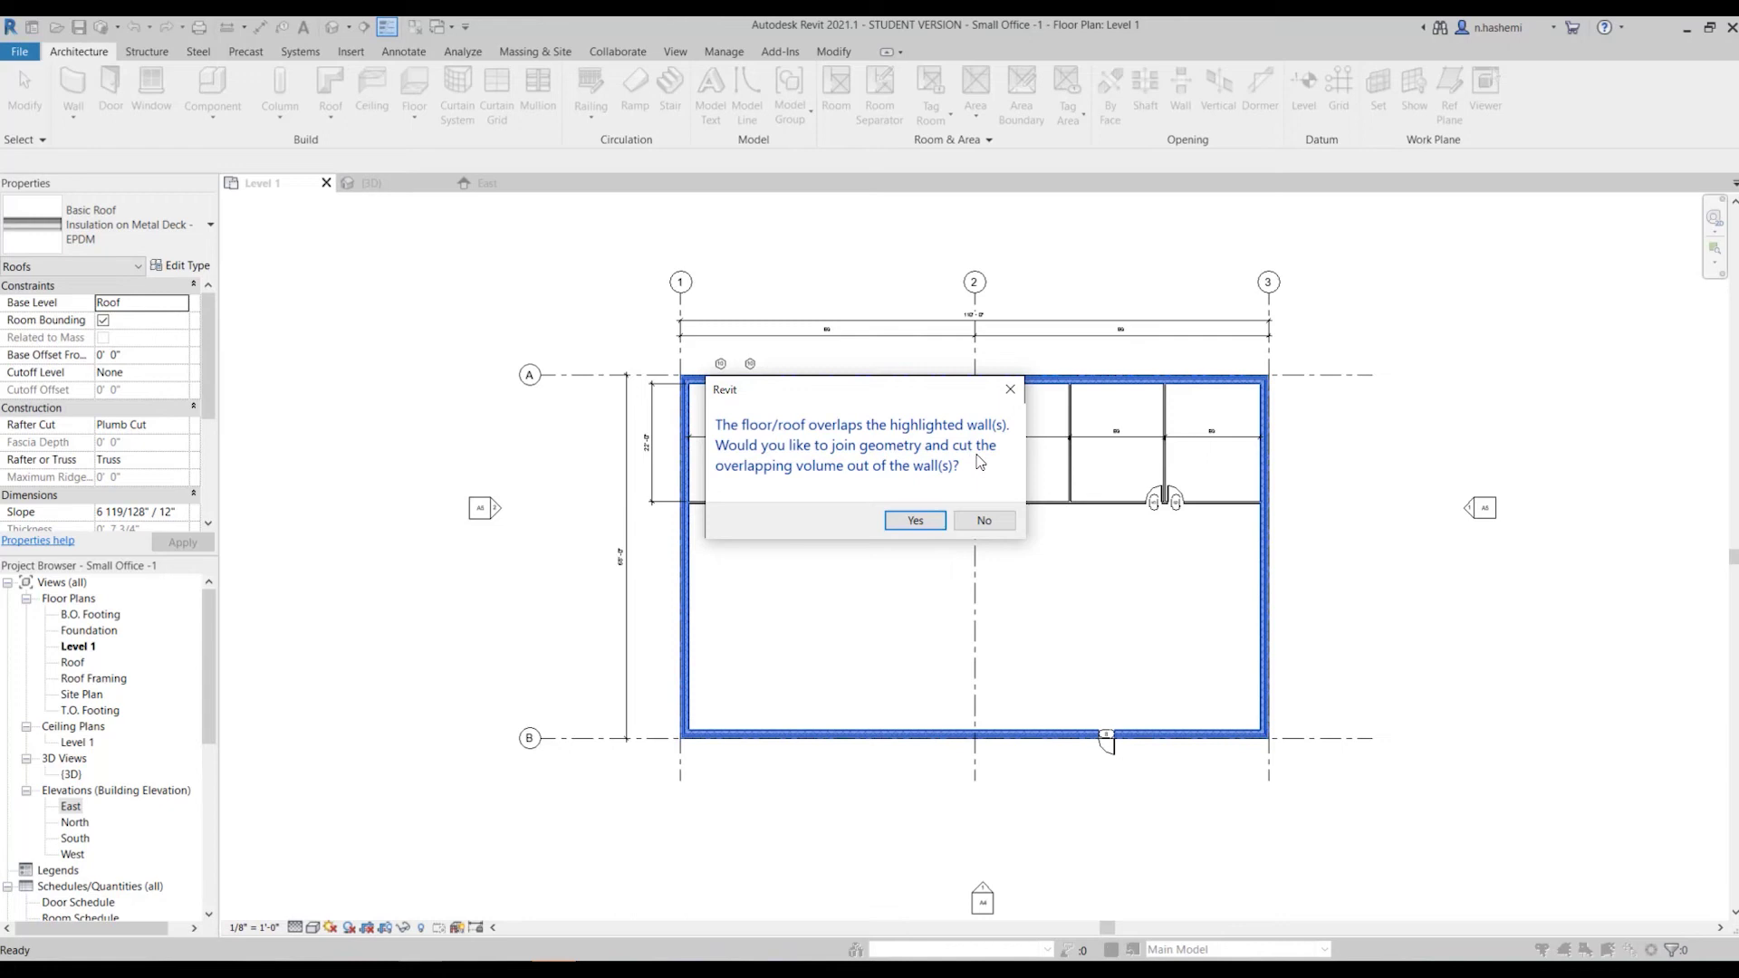
click(916, 521)
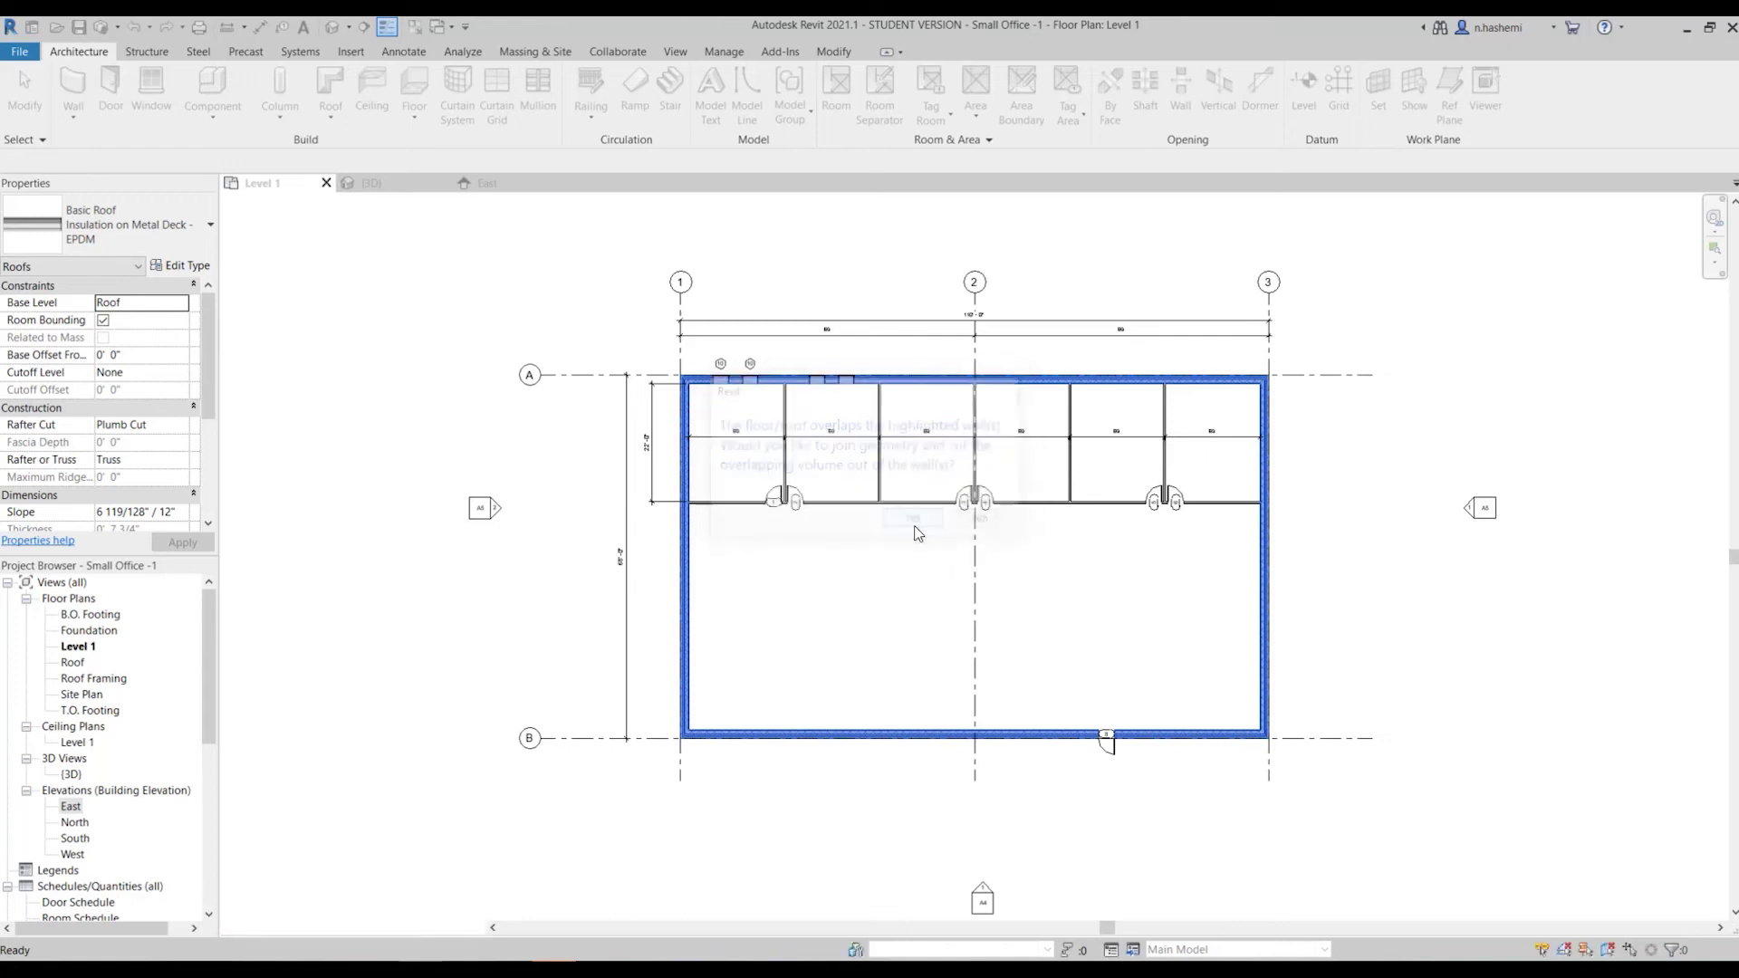
scroll(1093, 482, up, 2)
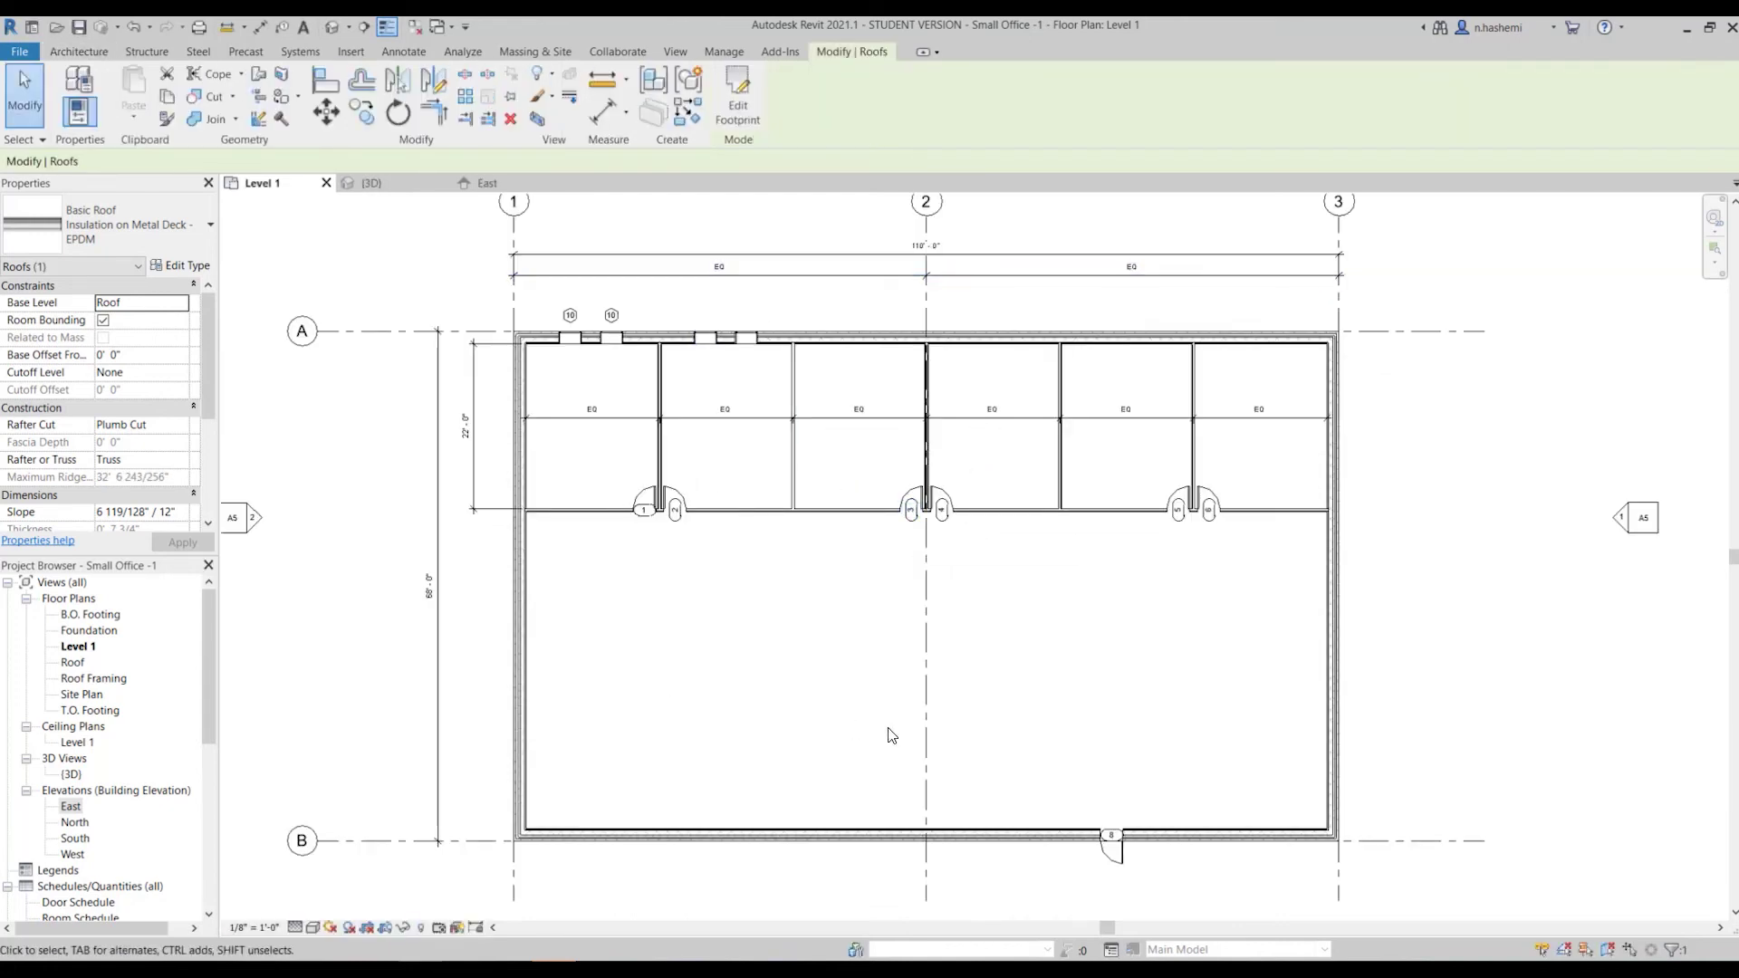
click(369, 183)
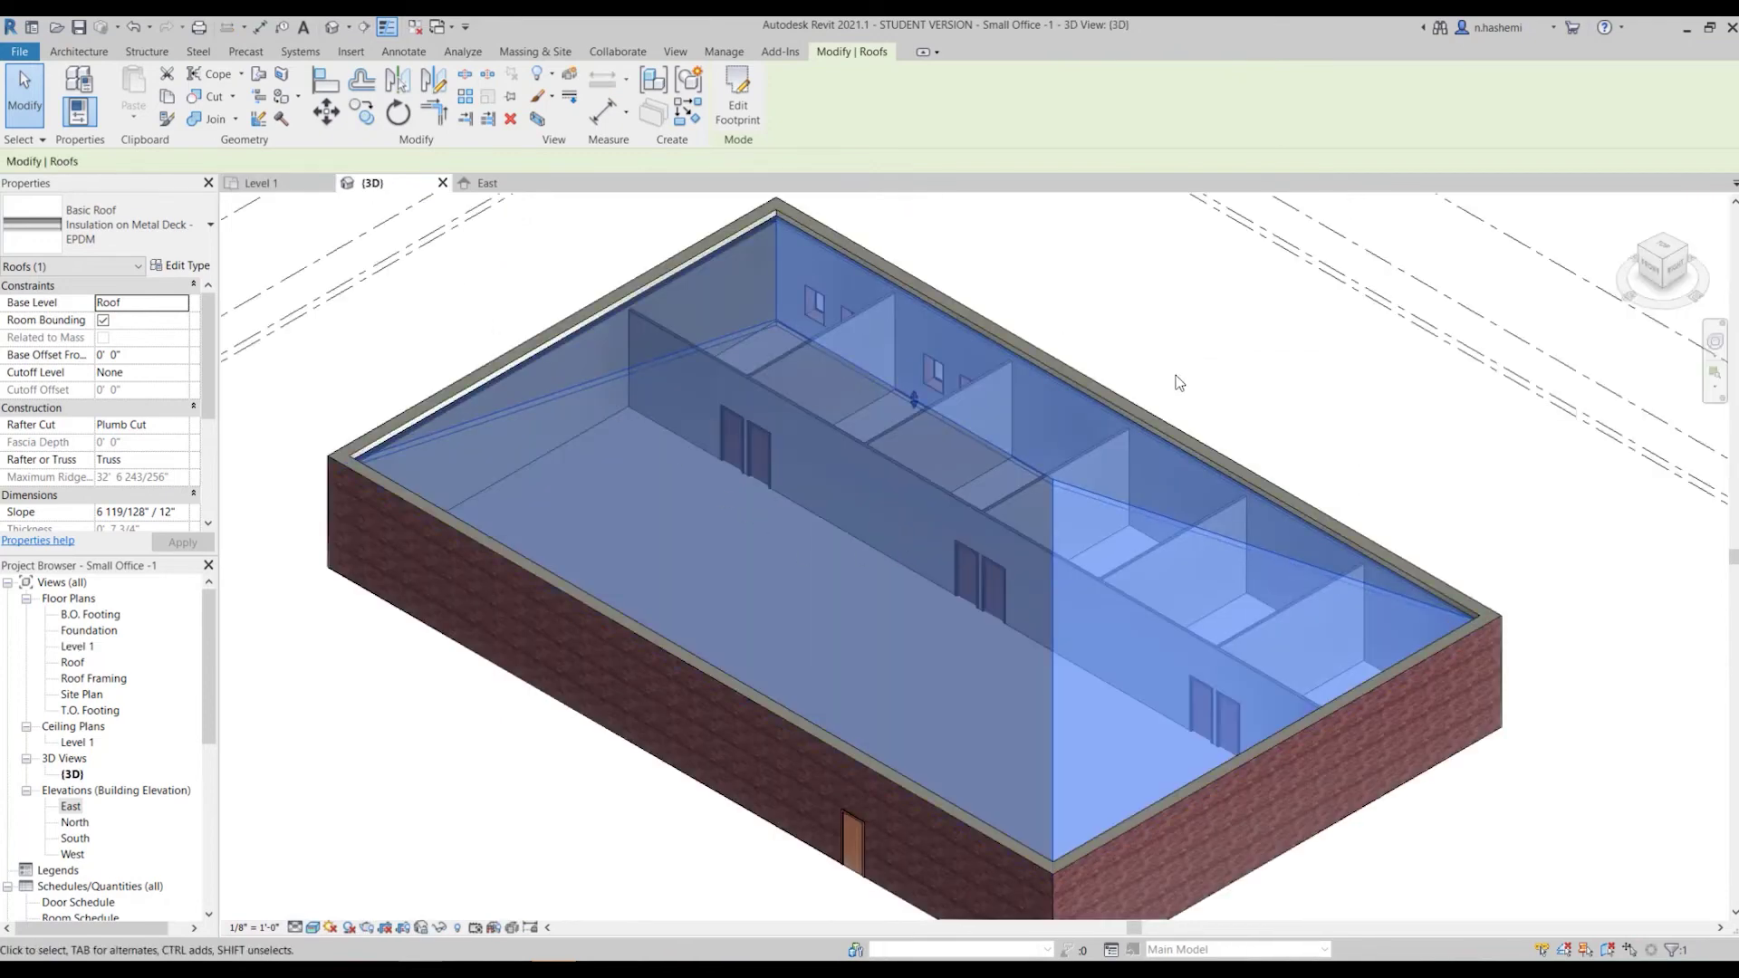
scroll(1173, 344, down, 2)
click(1172, 345)
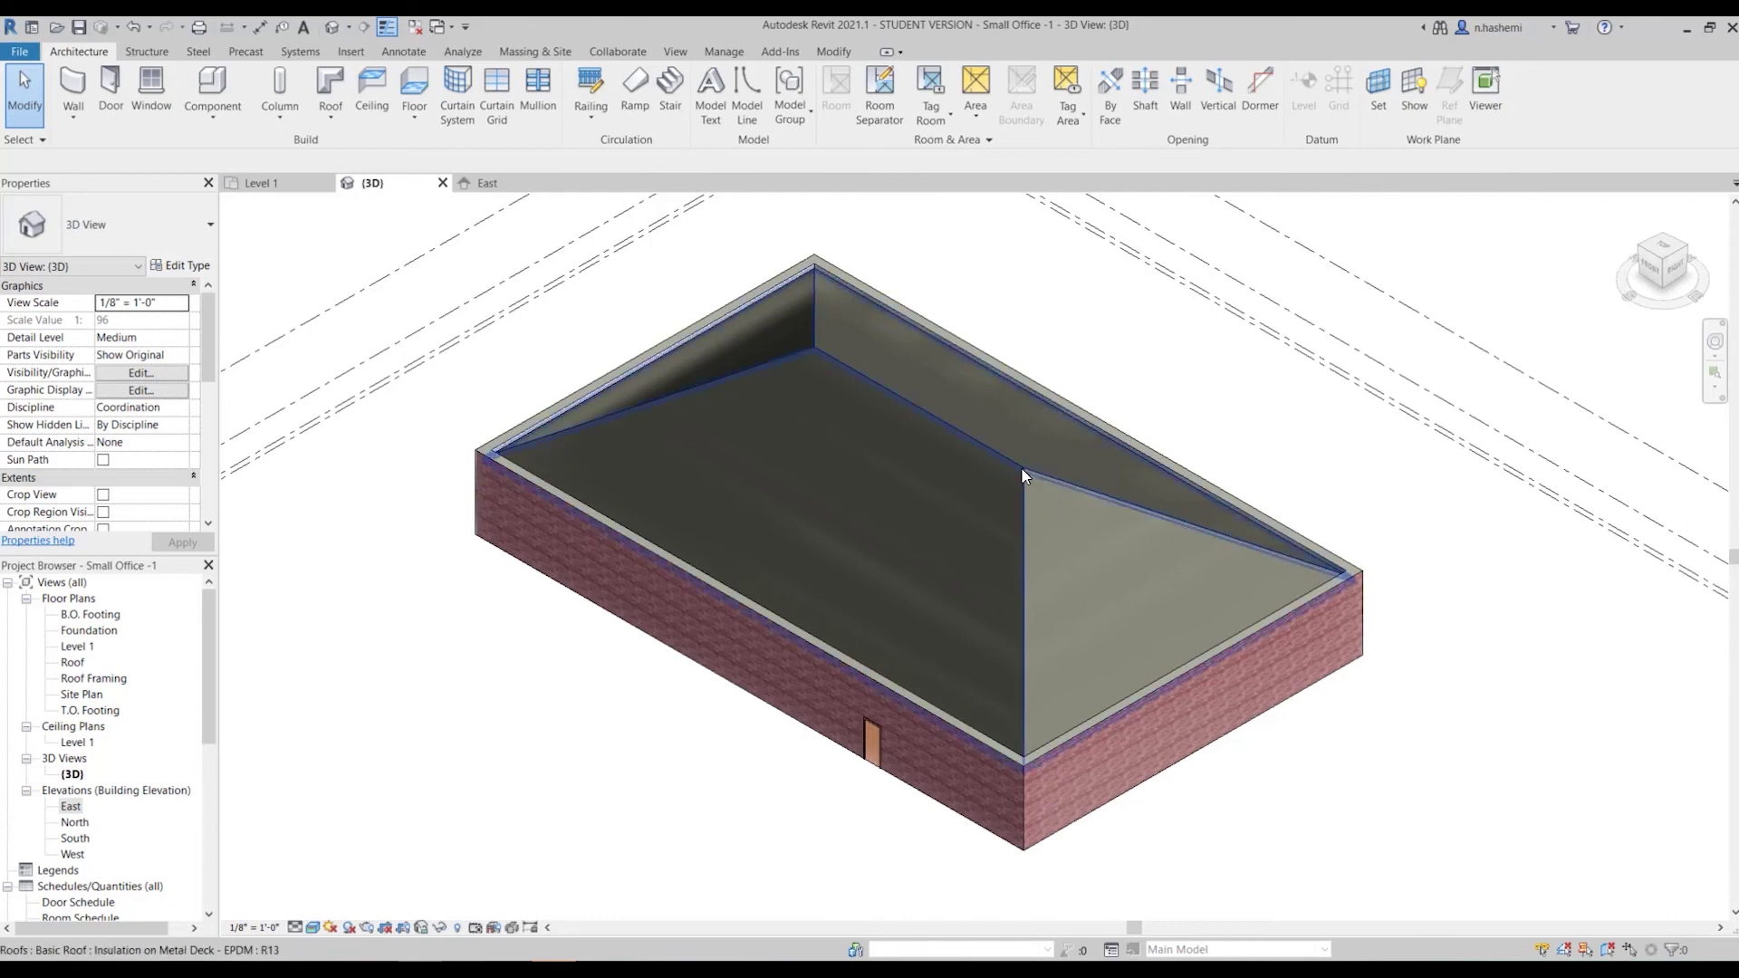
Step: Edit the roof footprint in the Level 1 plan to remove the slope from the edges along grids 1 and 3, and check it in 3D
click(1012, 504)
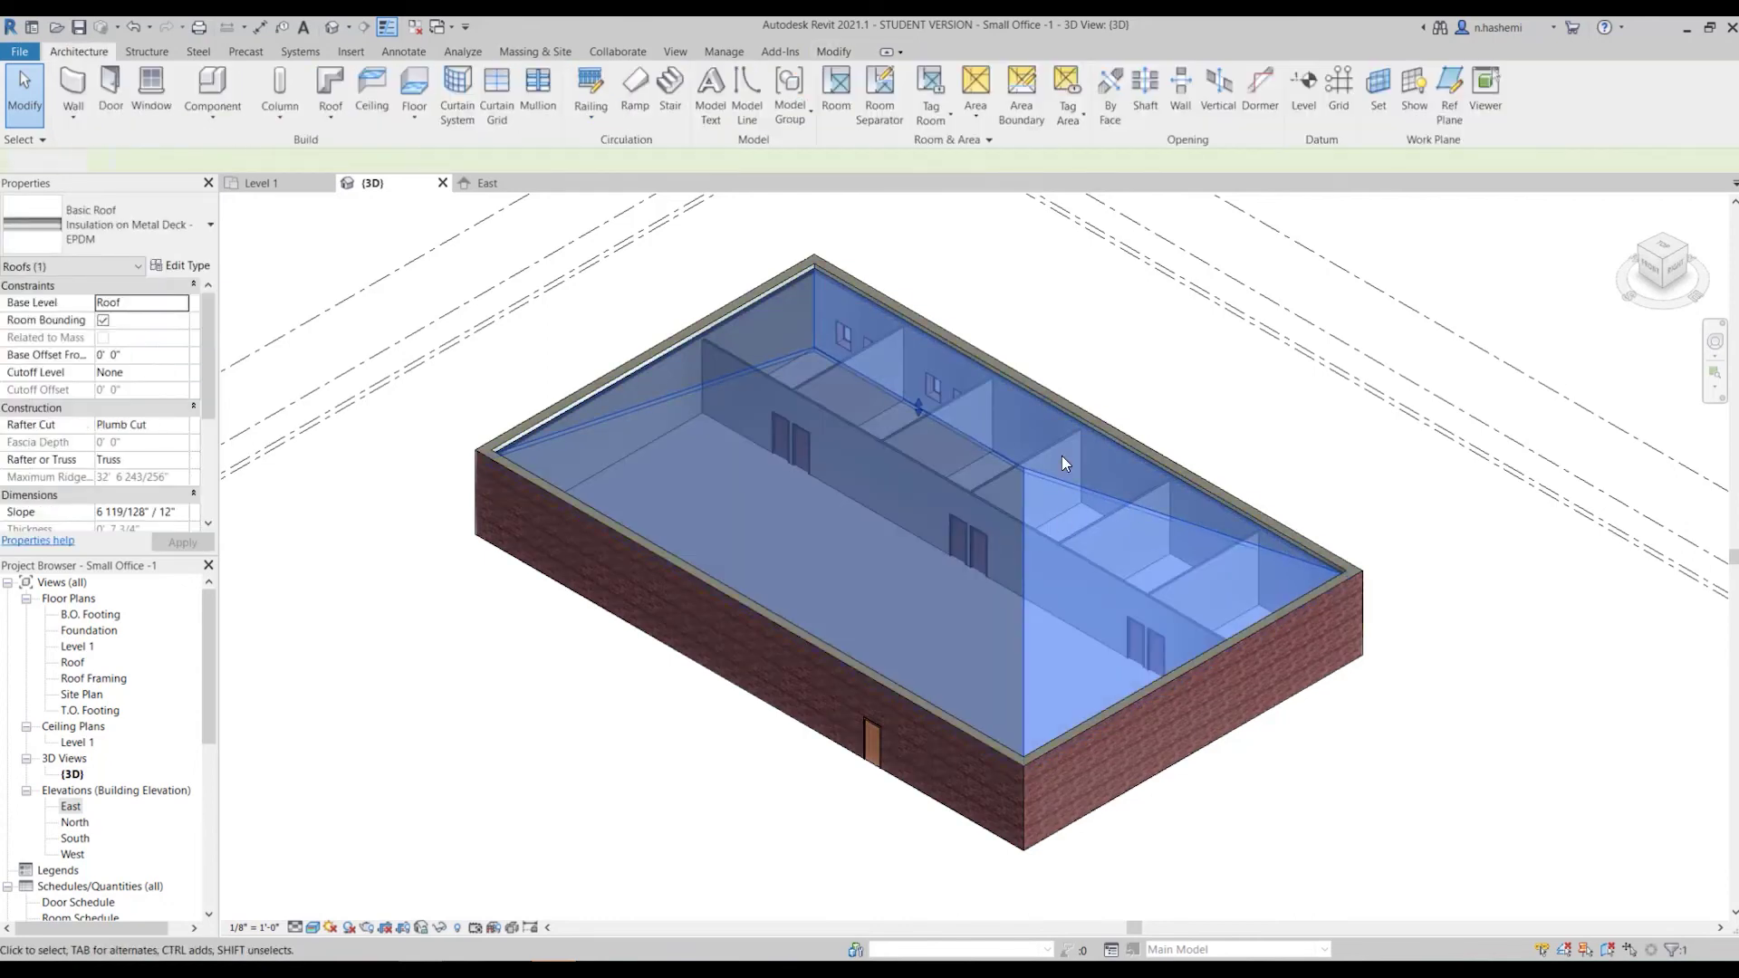
click(1009, 462)
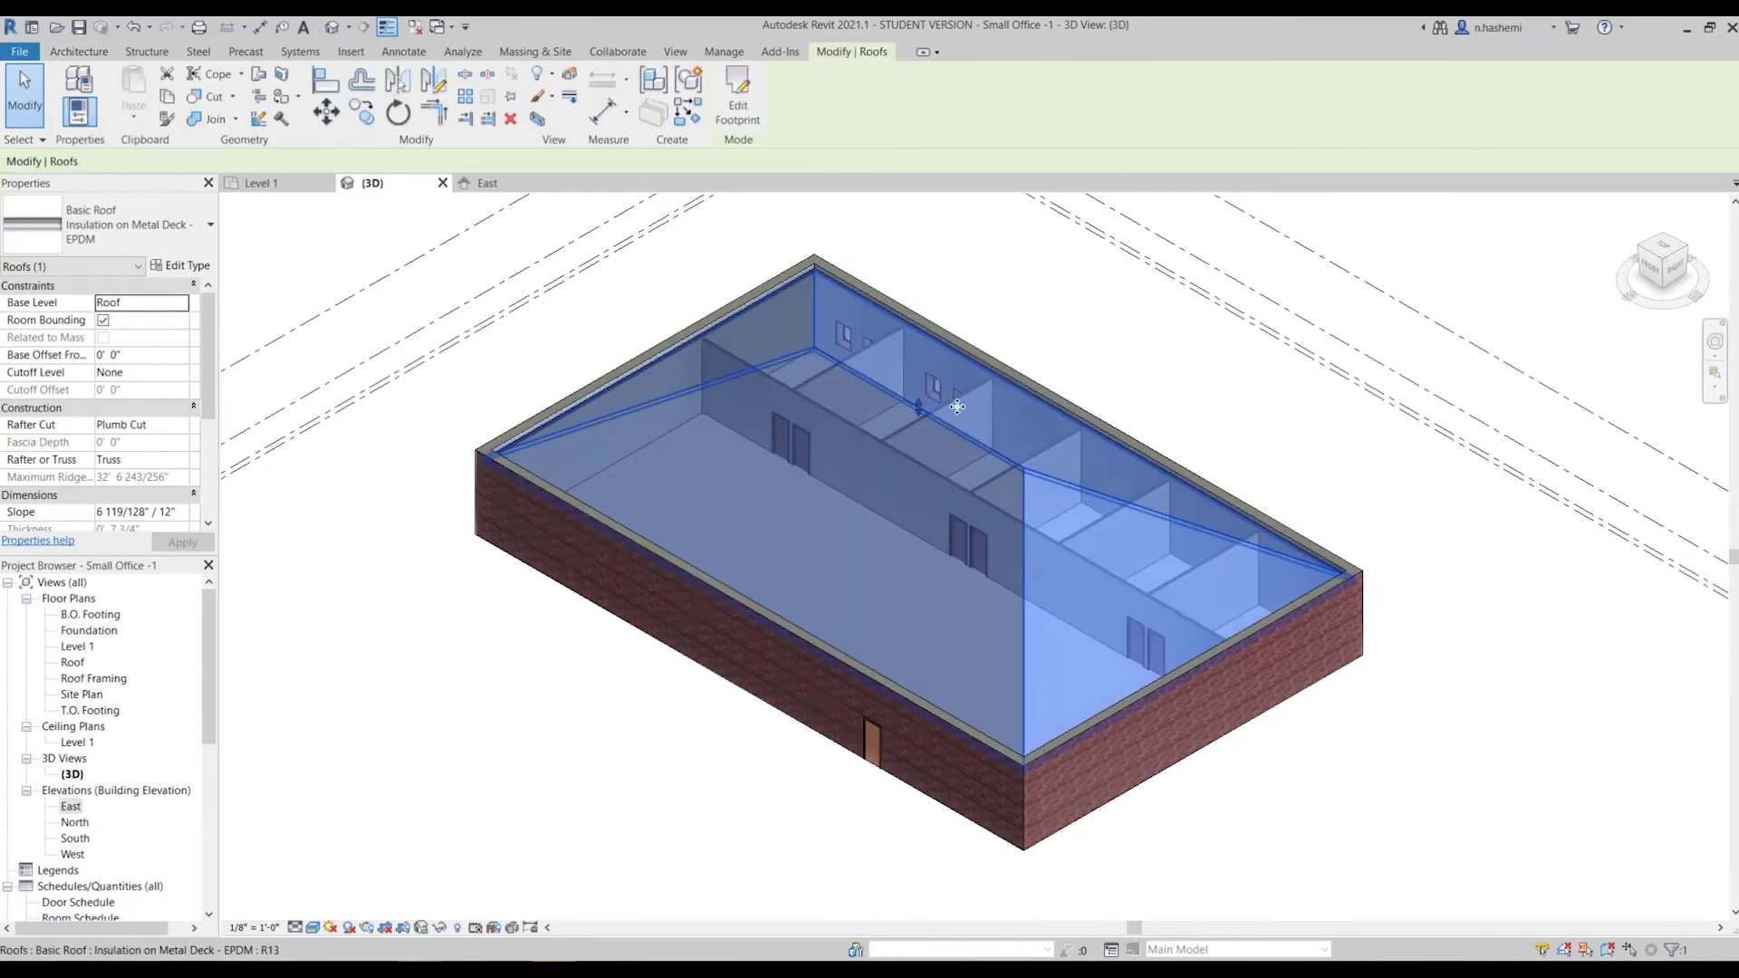
click(744, 102)
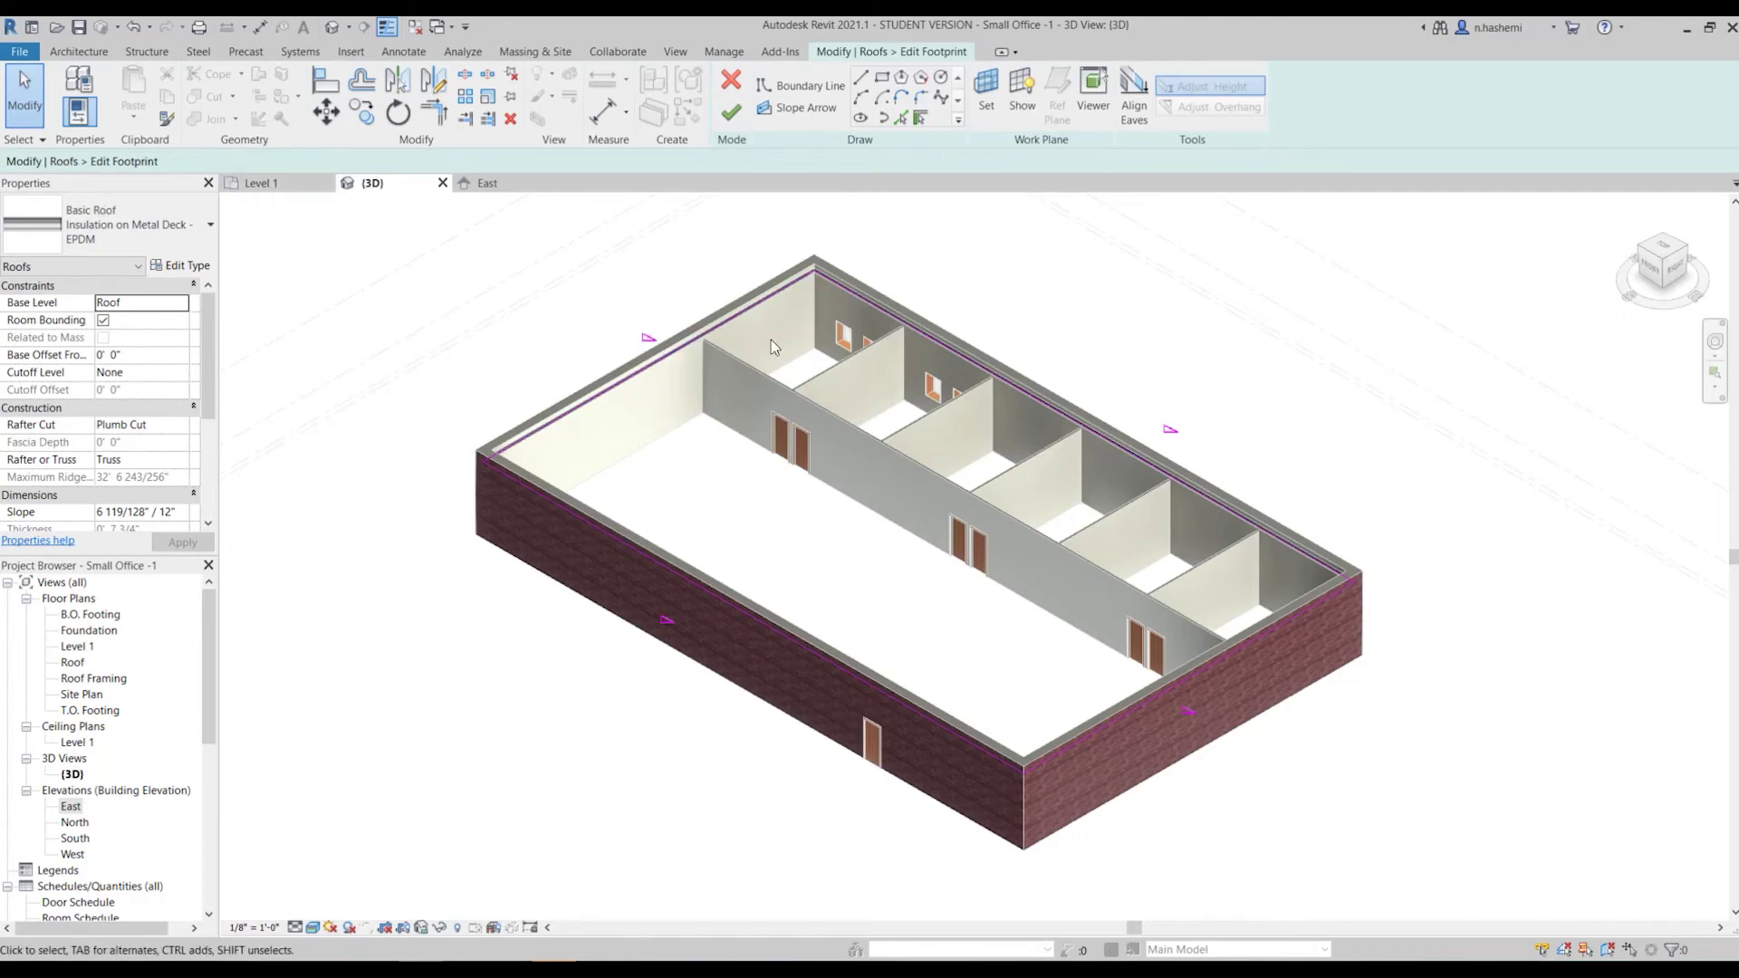
click(252, 183)
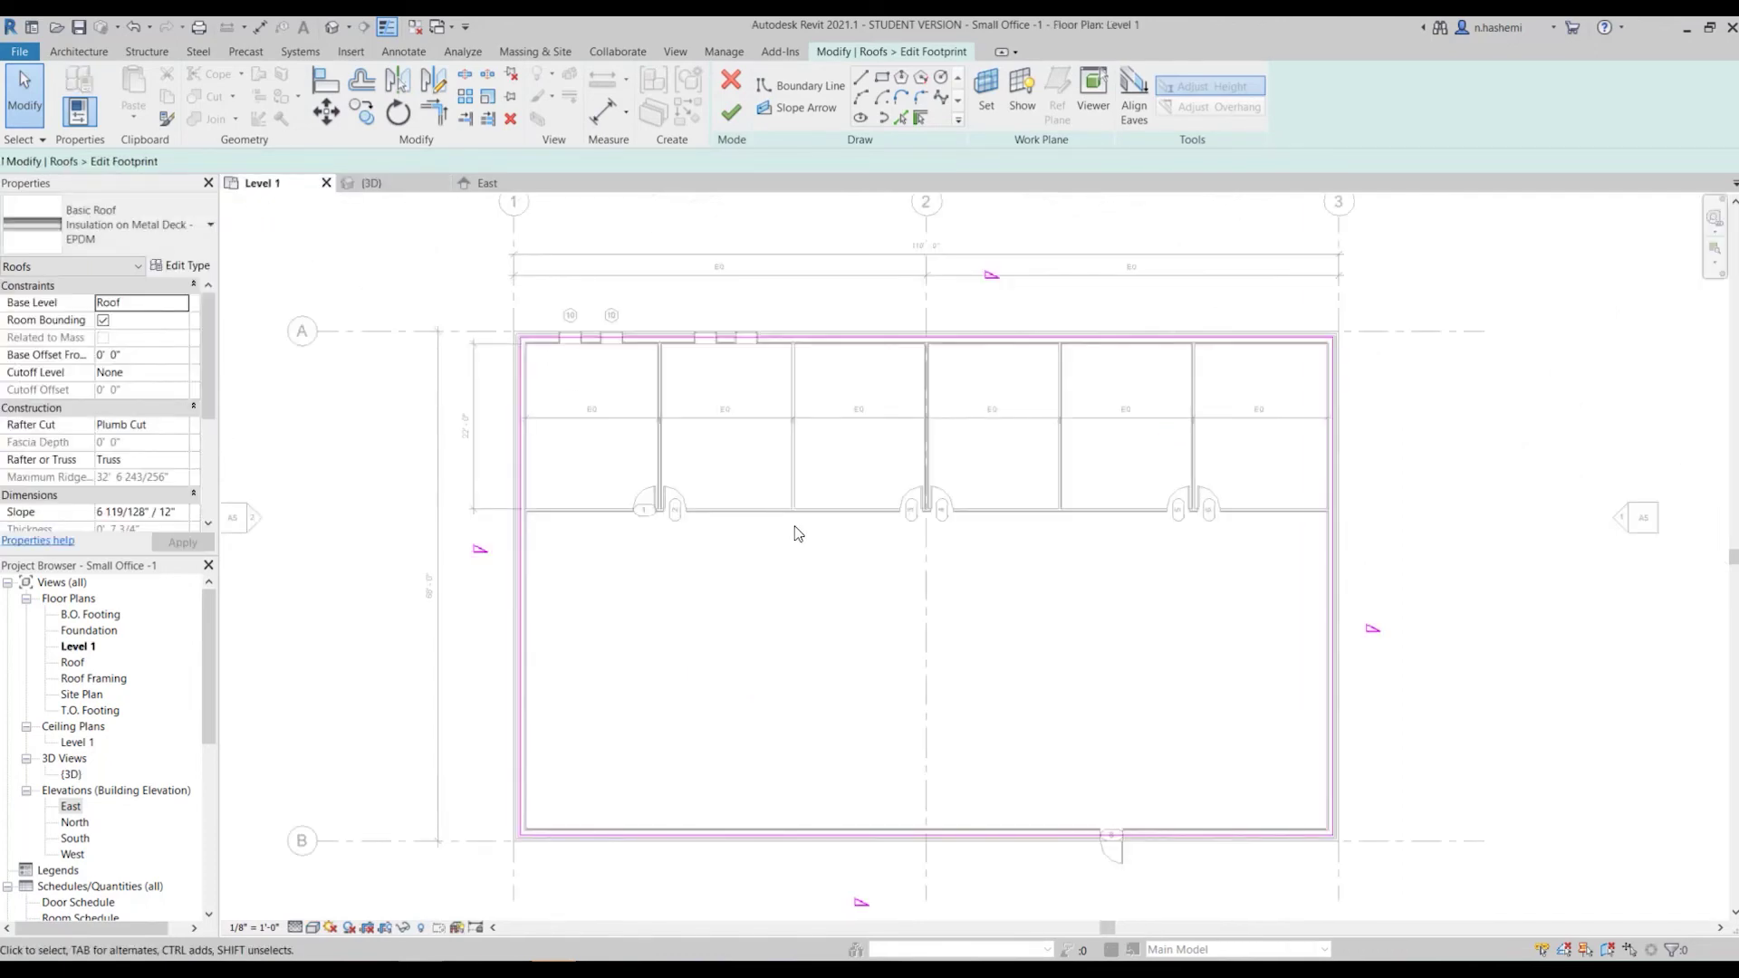
scroll(1067, 625, up, 1)
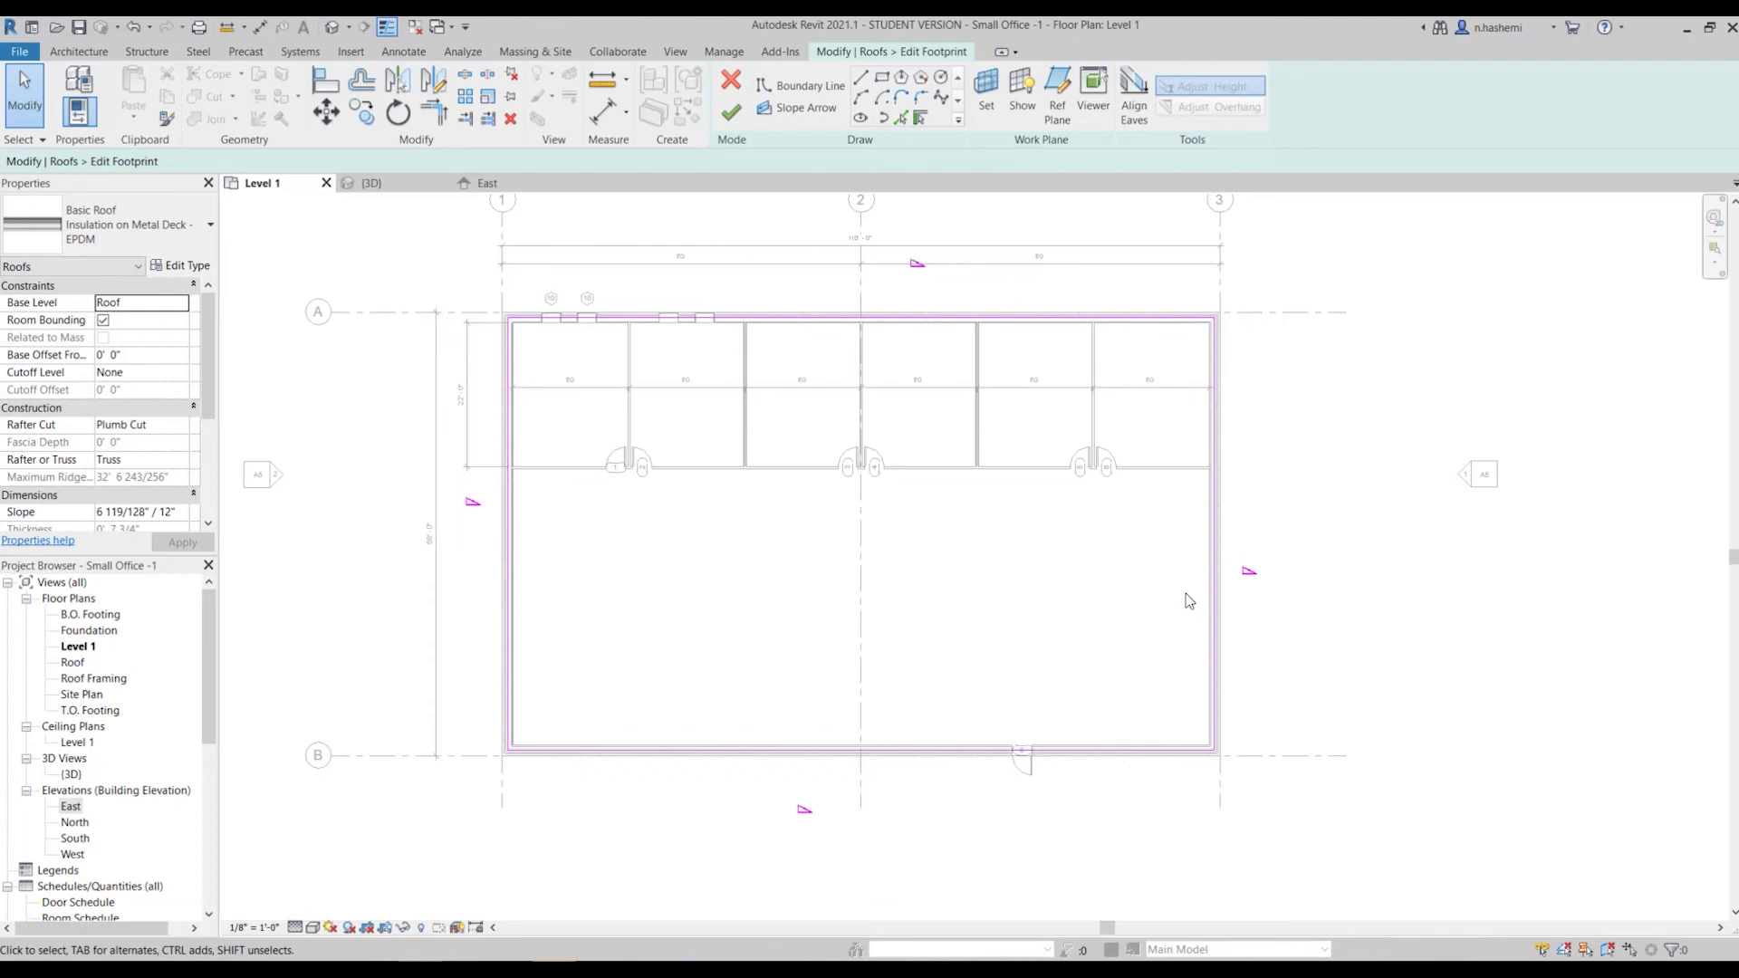
click(1213, 564)
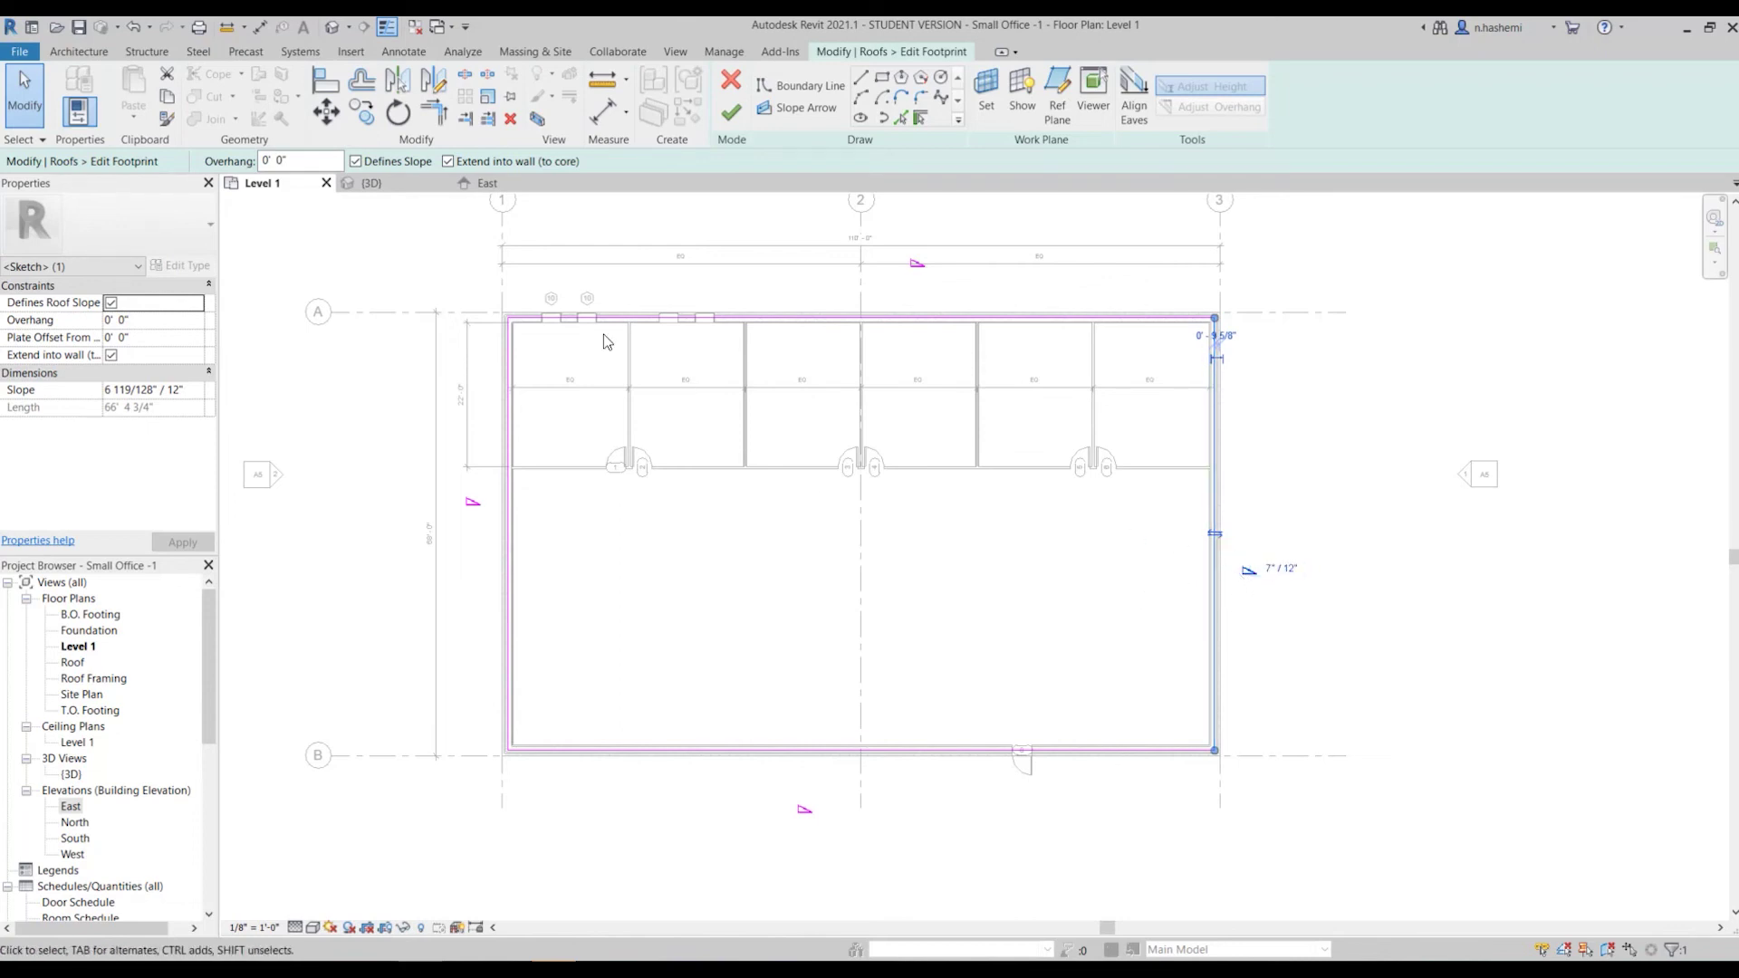
click(362, 167)
click(512, 529)
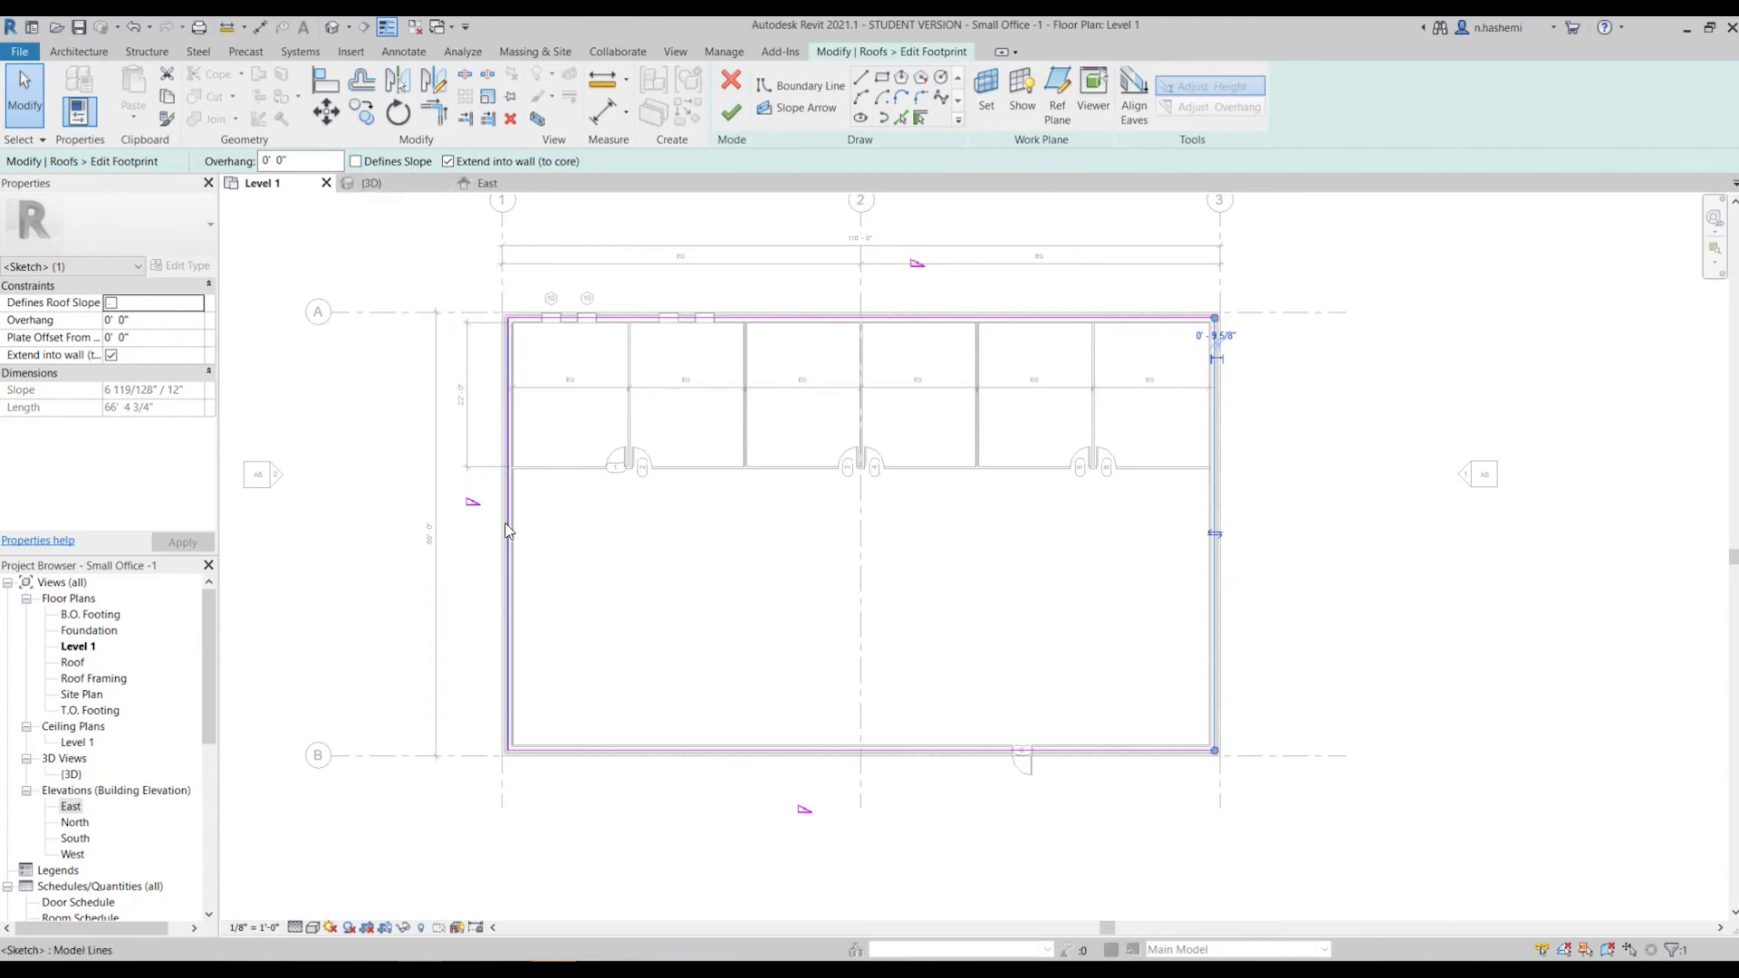
click(356, 162)
click(357, 162)
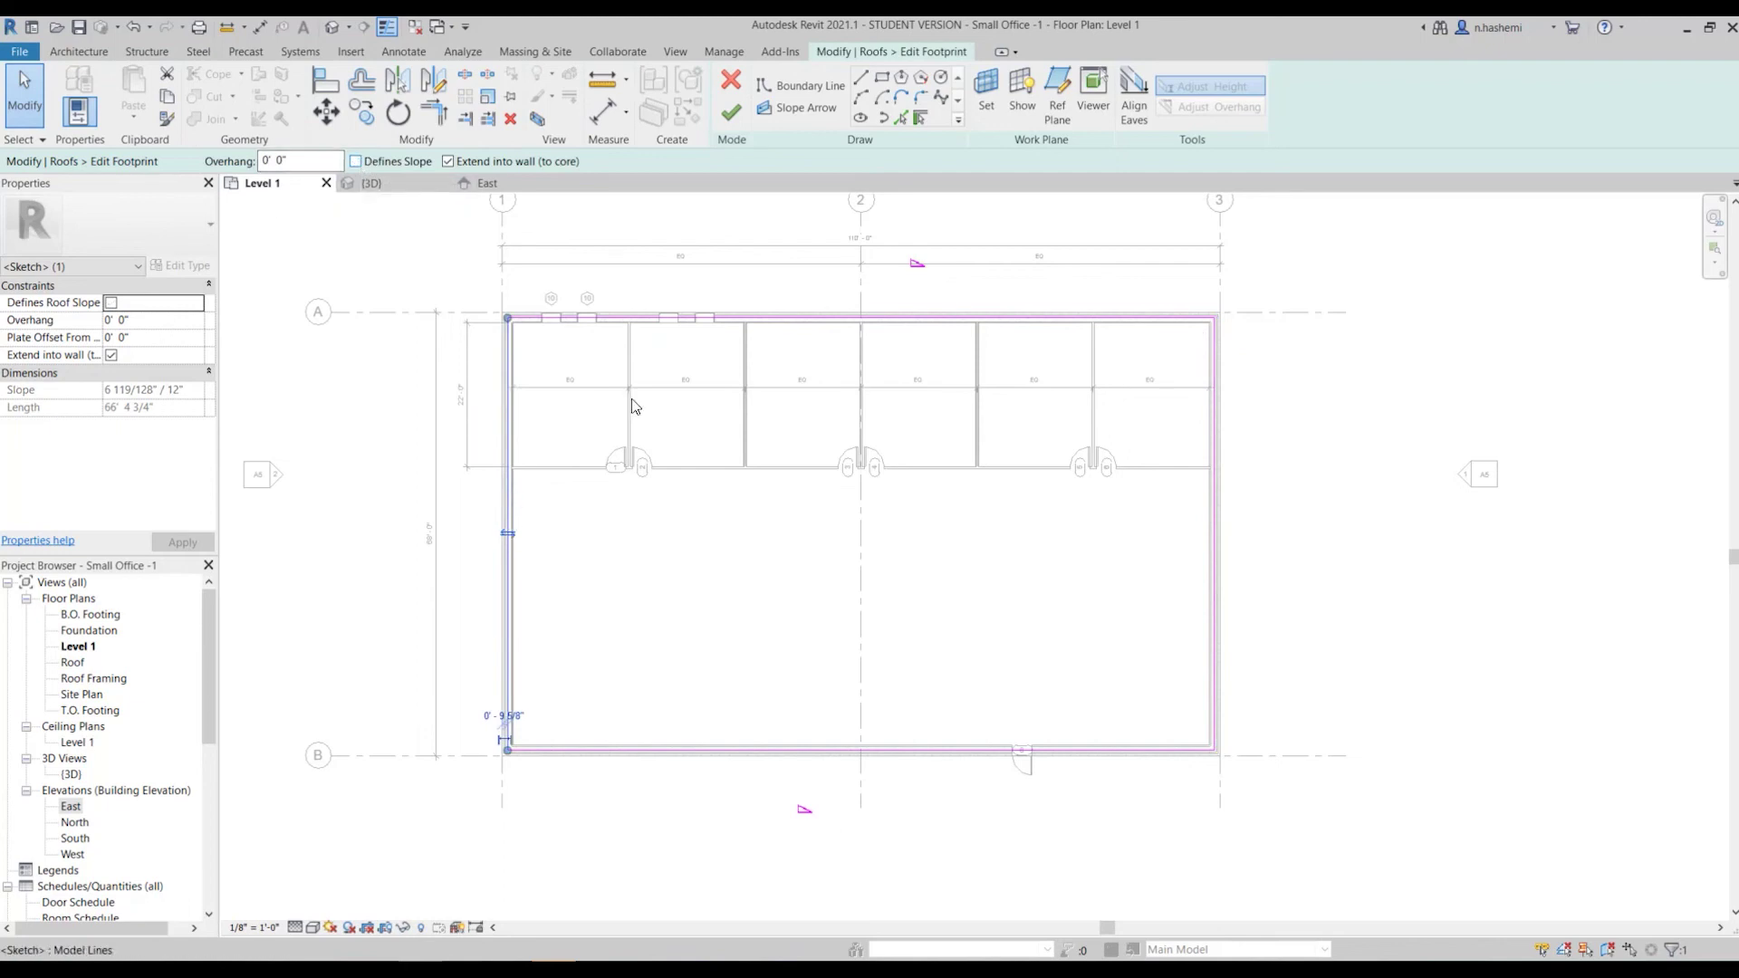
click(733, 116)
click(380, 186)
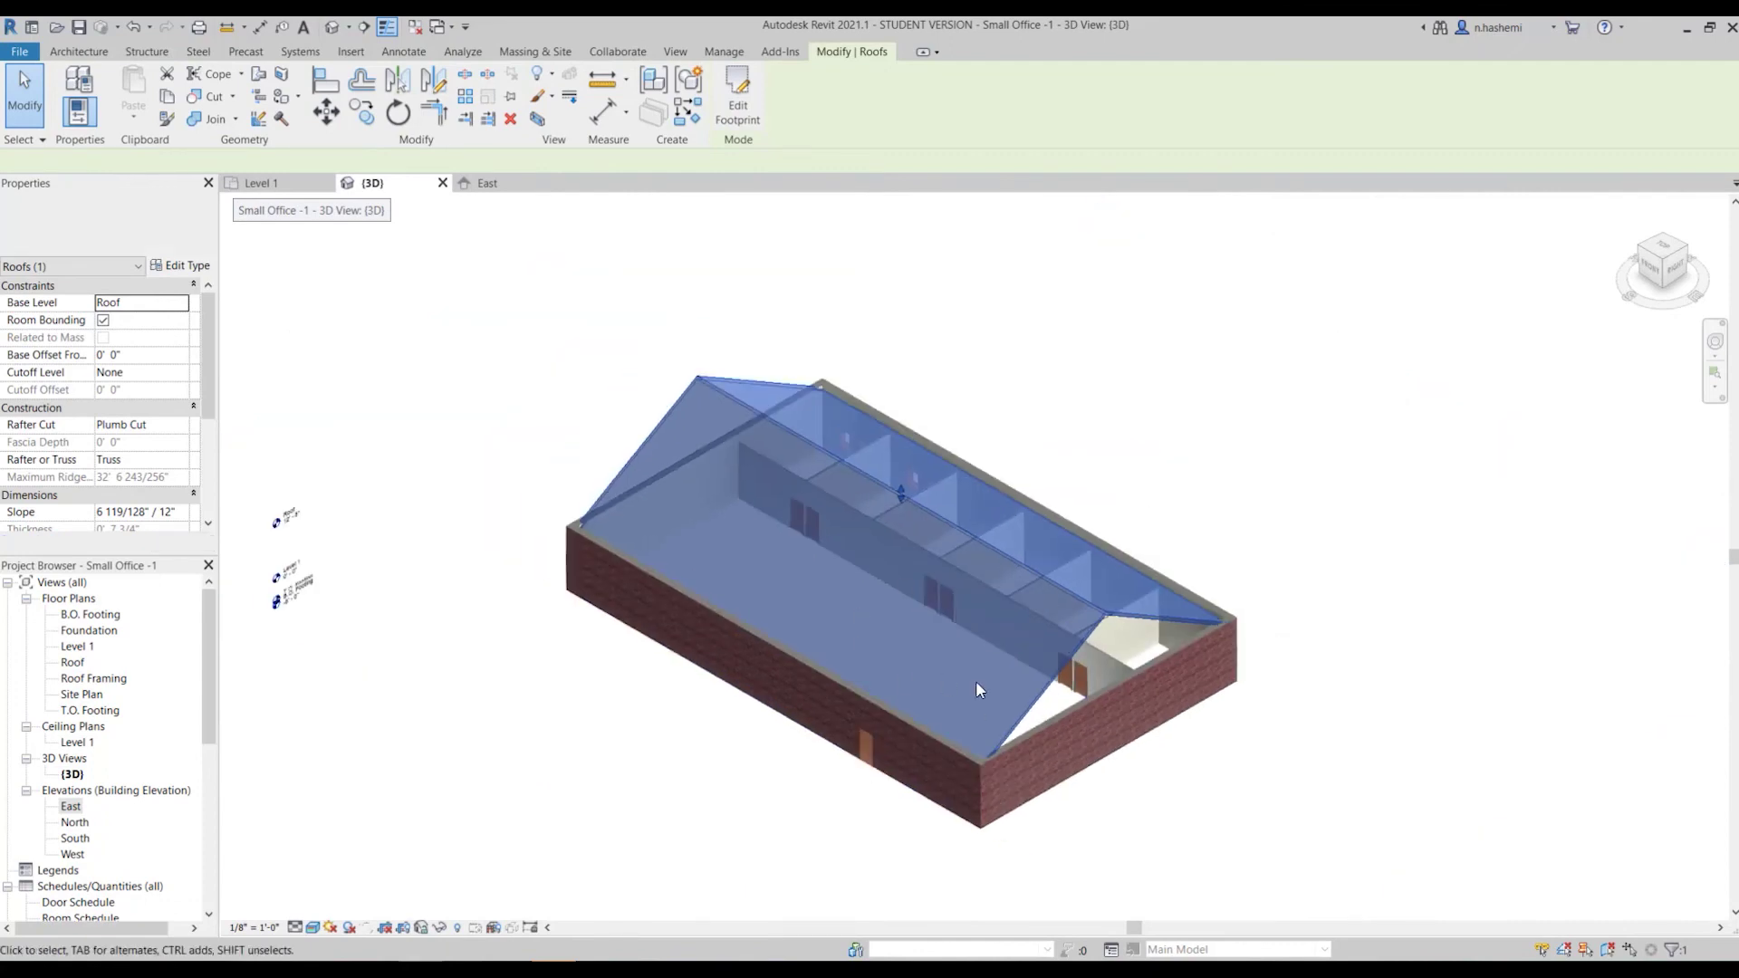
scroll(977, 733, up, 1)
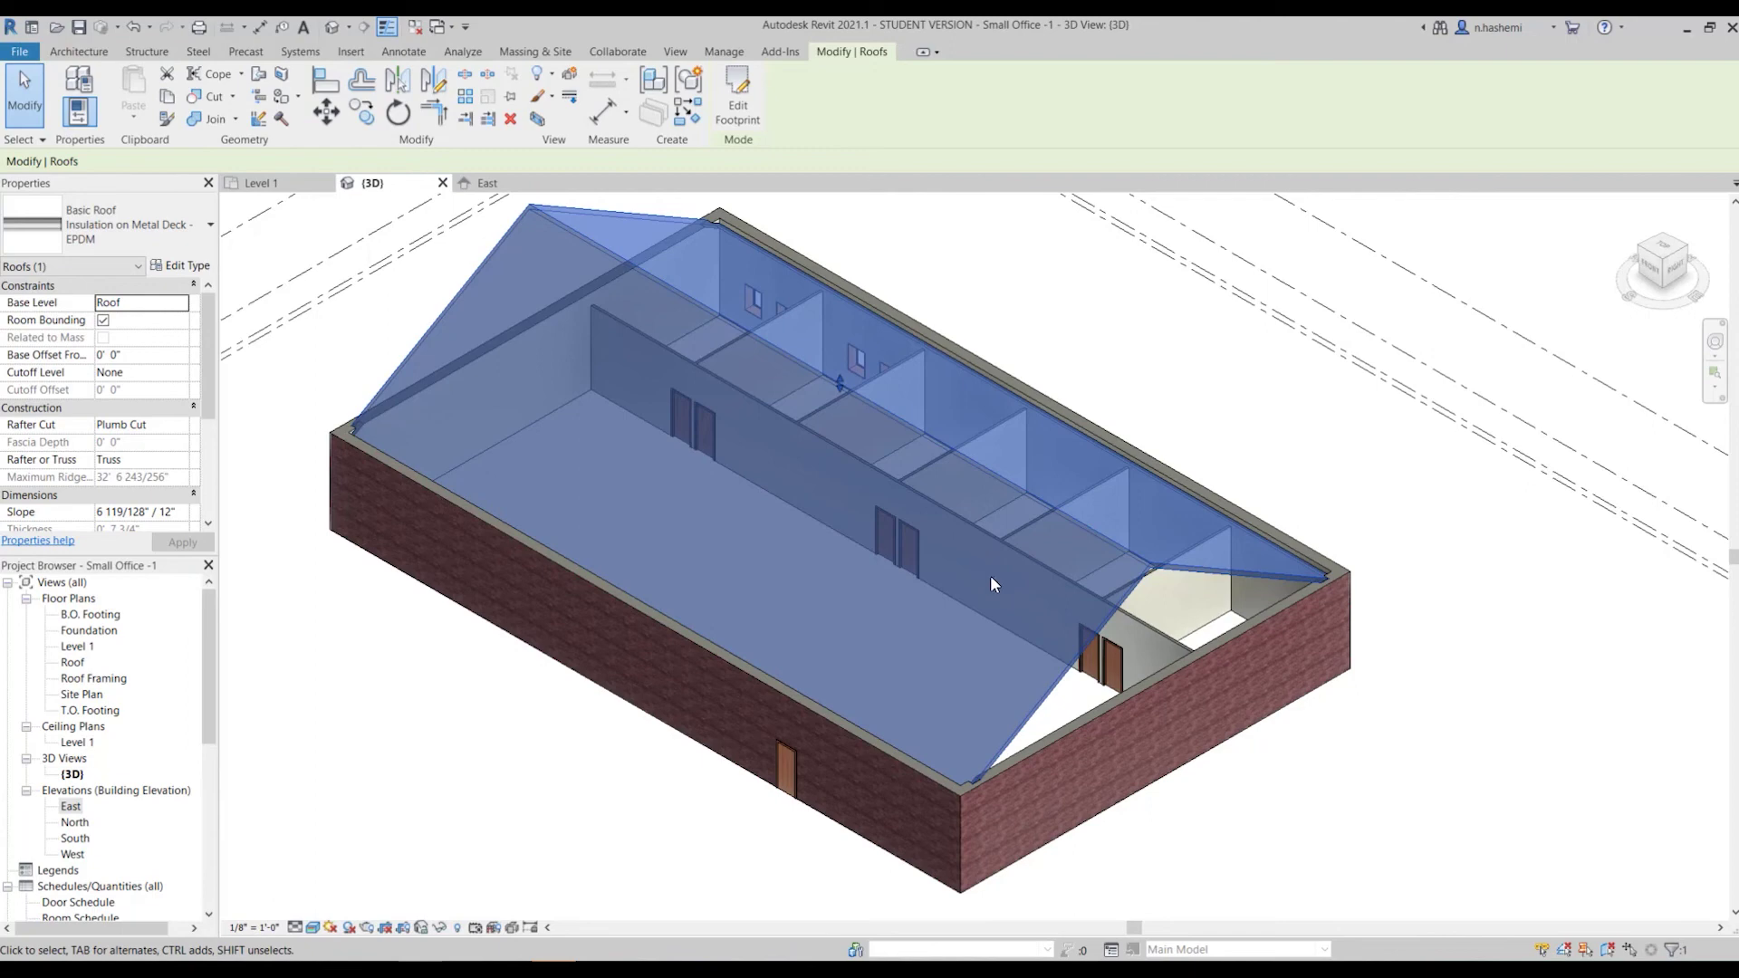
scroll(959, 637, down, 1)
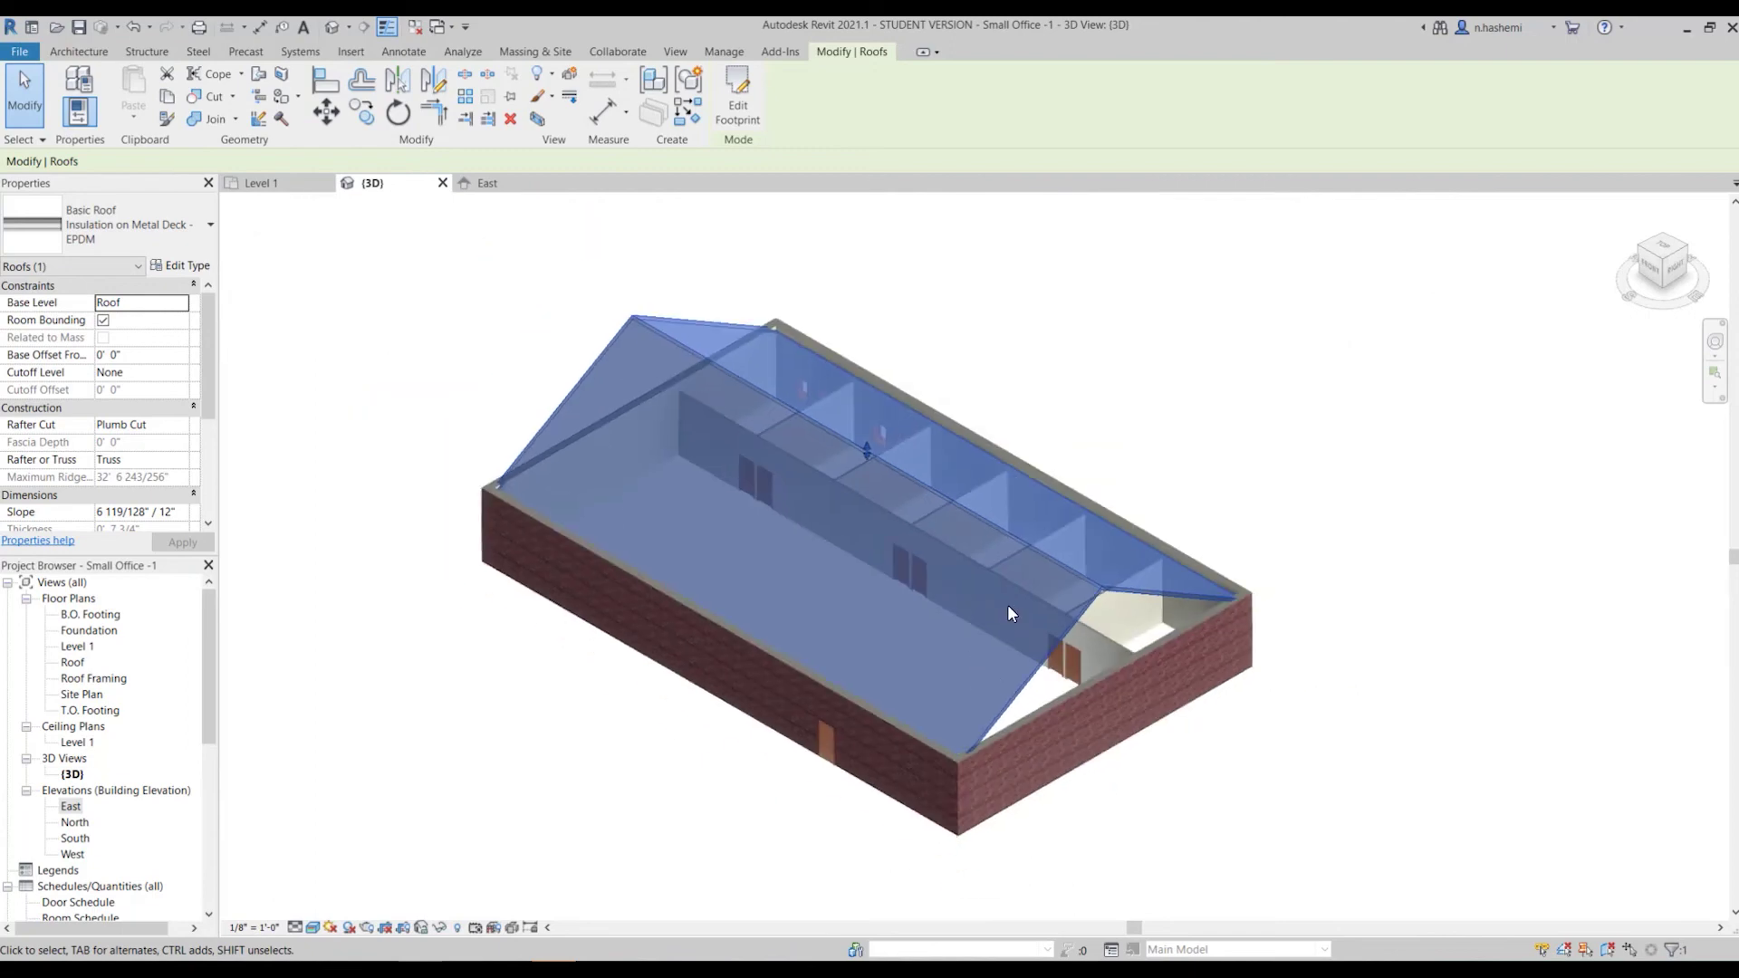
scroll(1007, 605, up, 1)
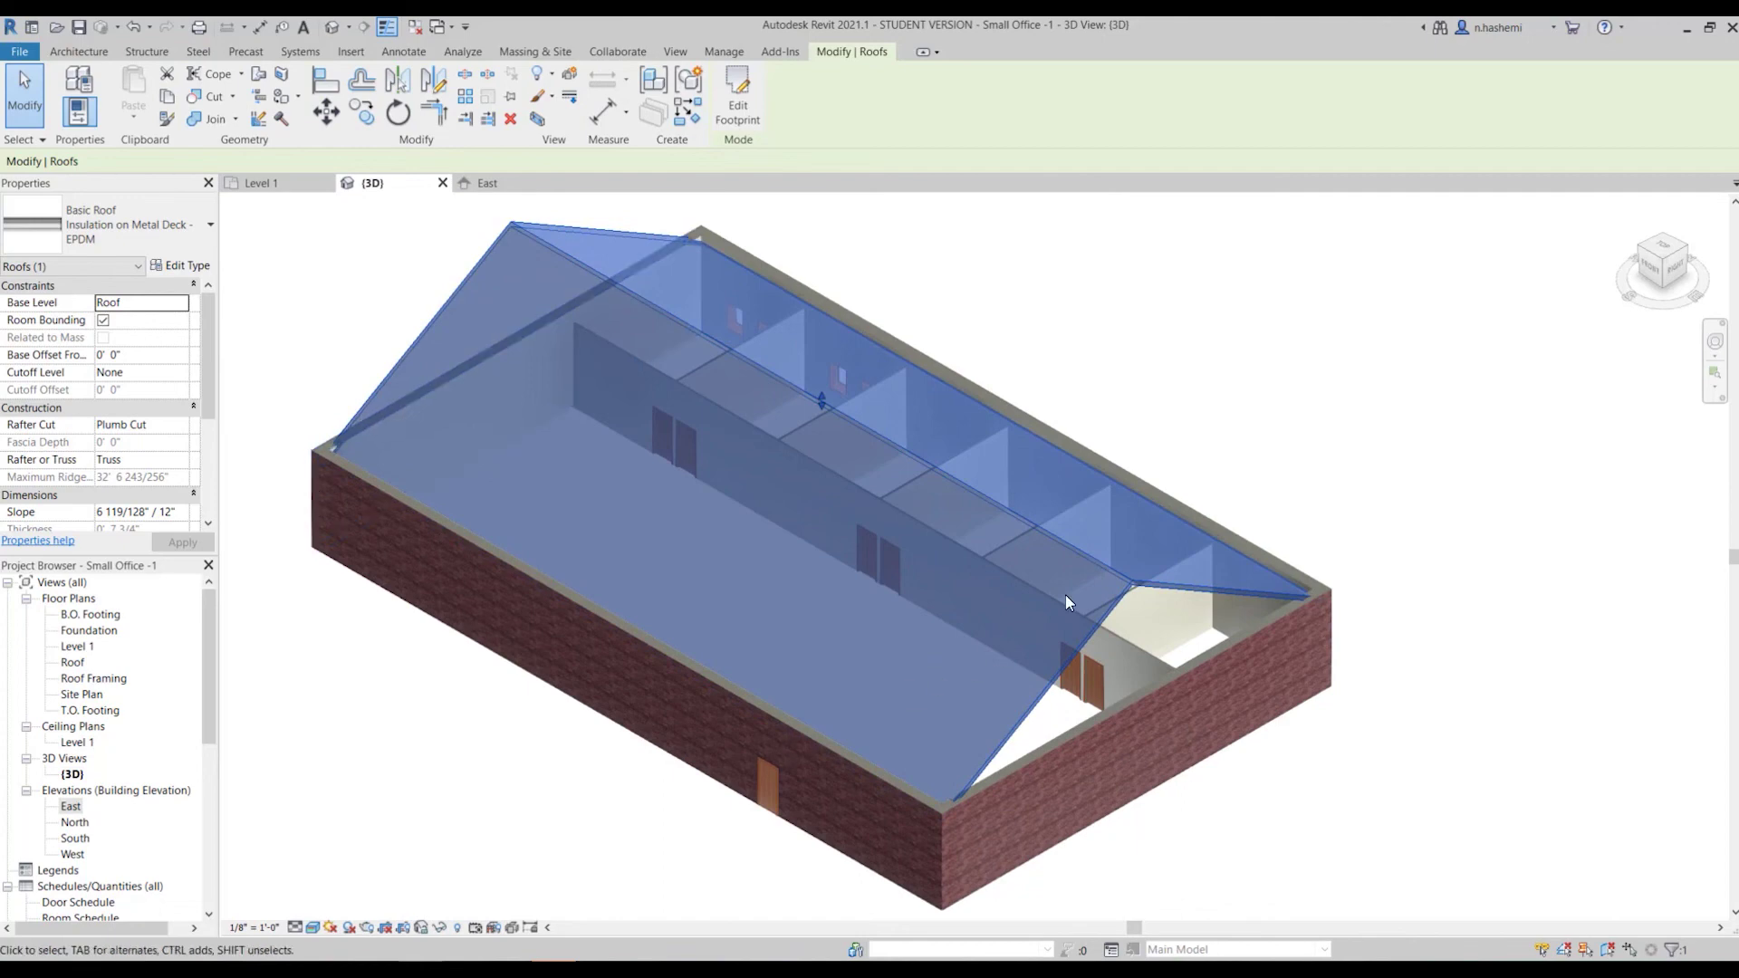
Step: Remove the slope from the roof footprint edges along grids A and B, finish without saving the project, and view the roof in 3D
double_click(1055, 534)
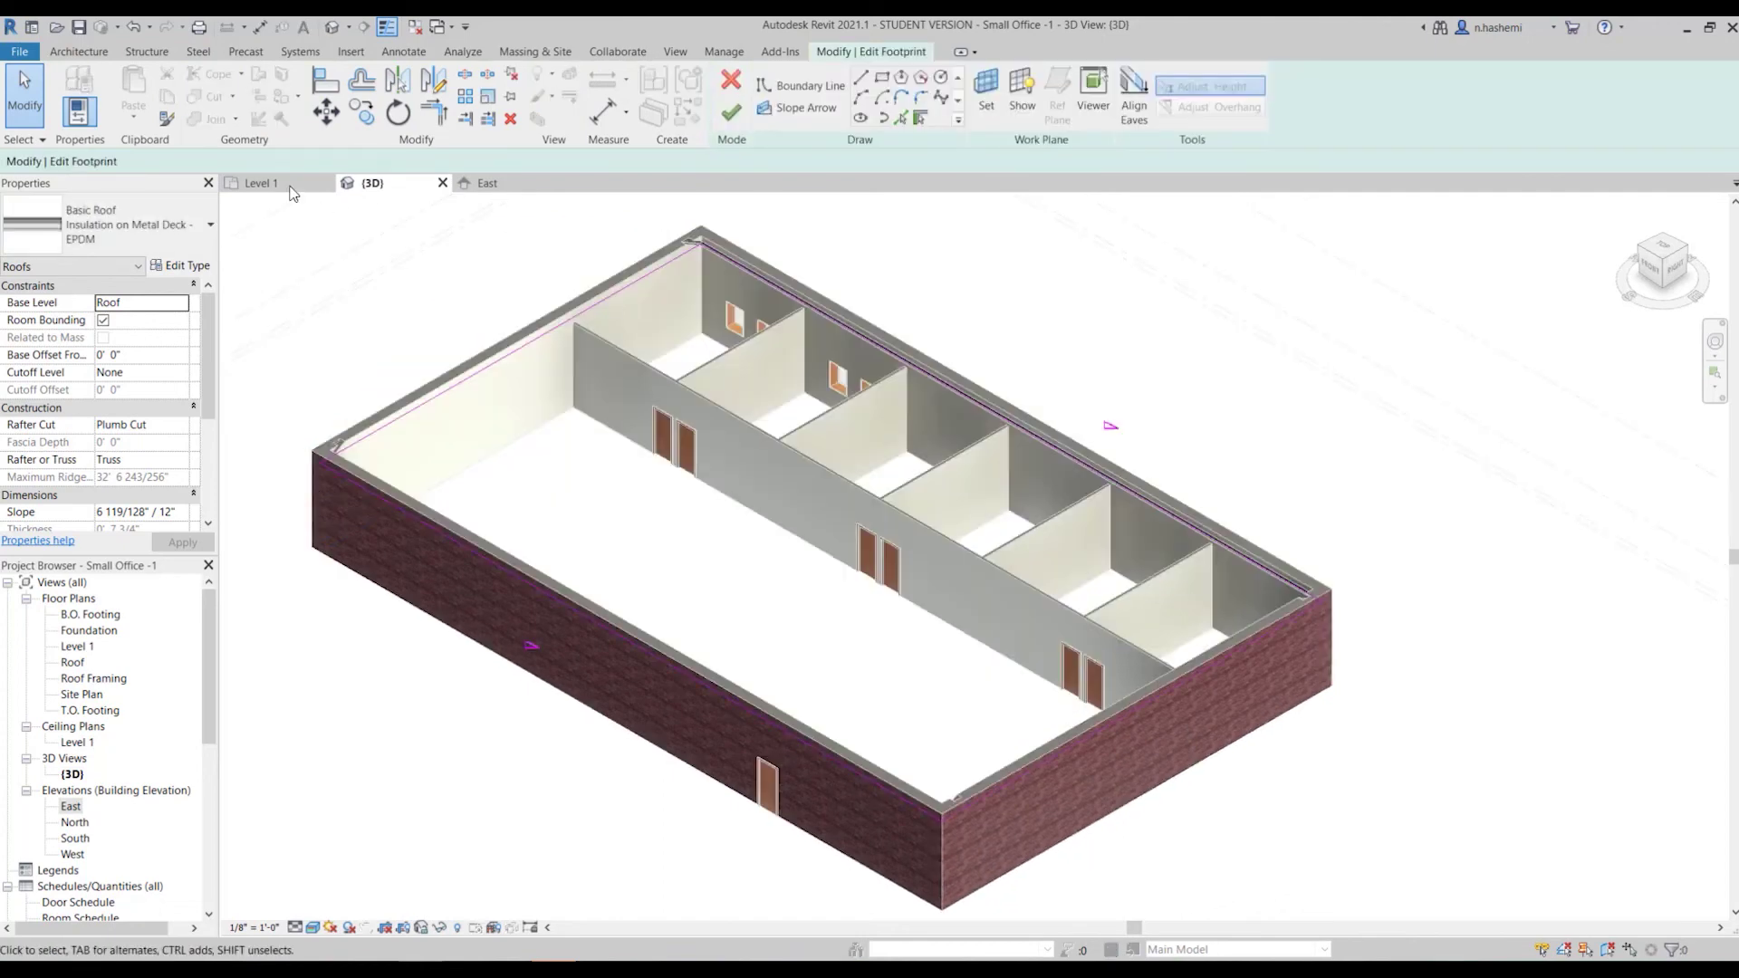
click(261, 182)
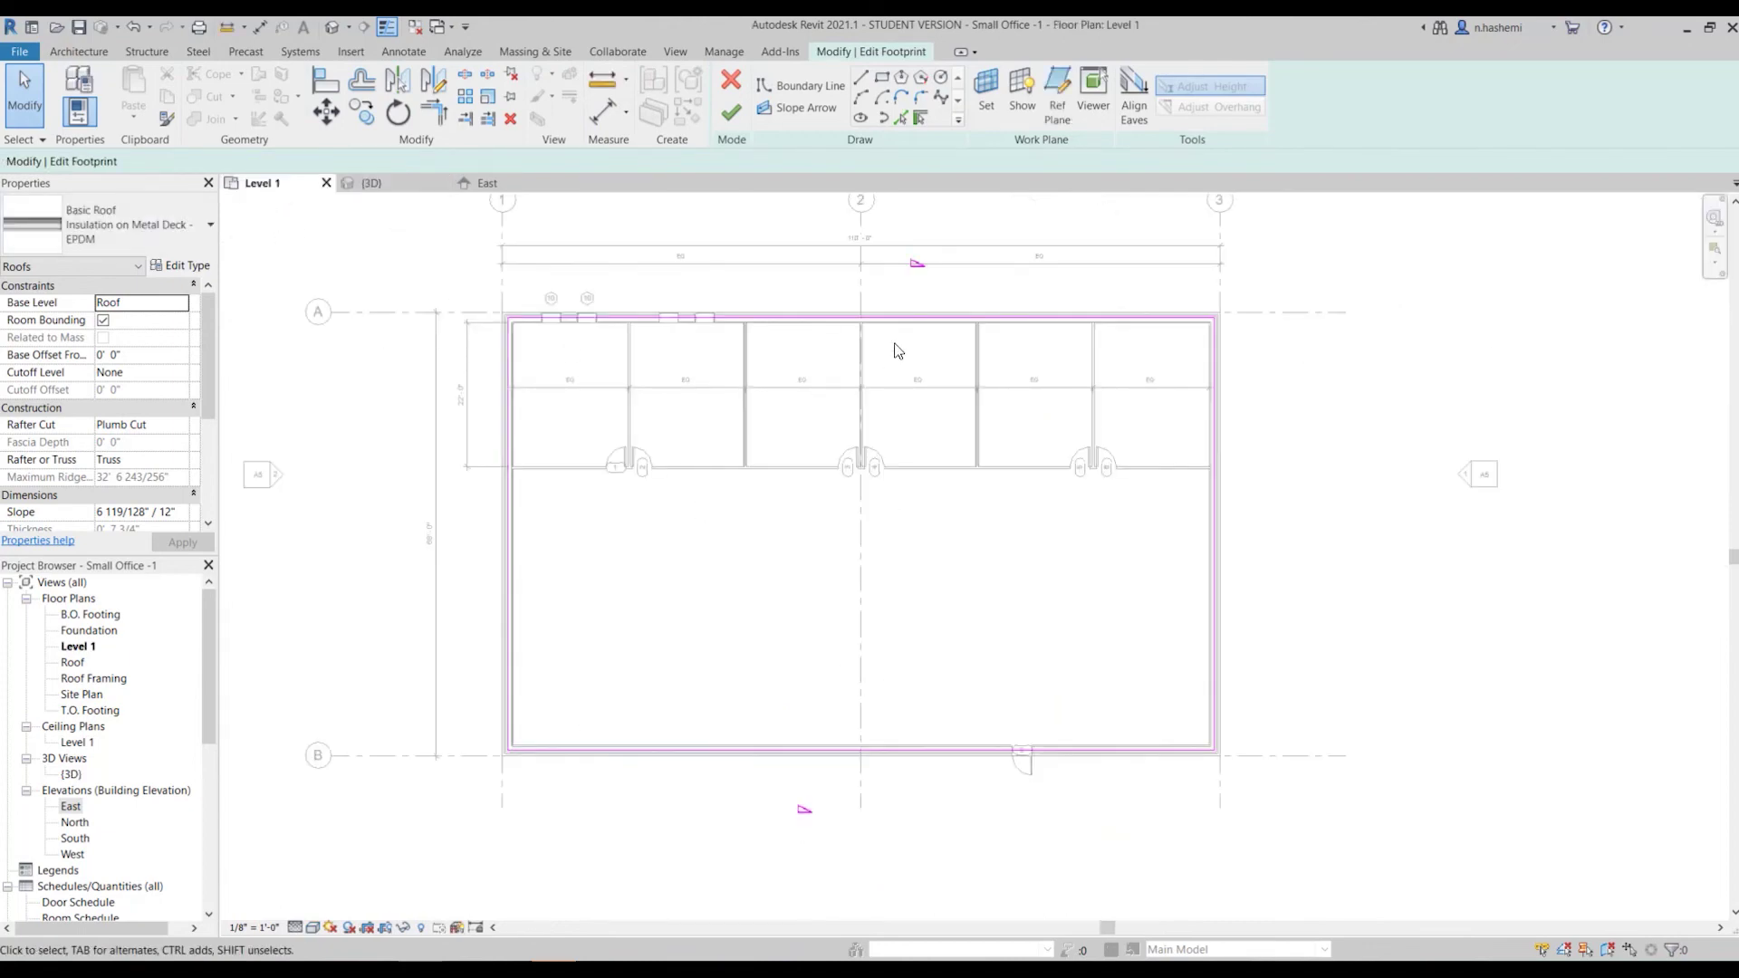
click(920, 318)
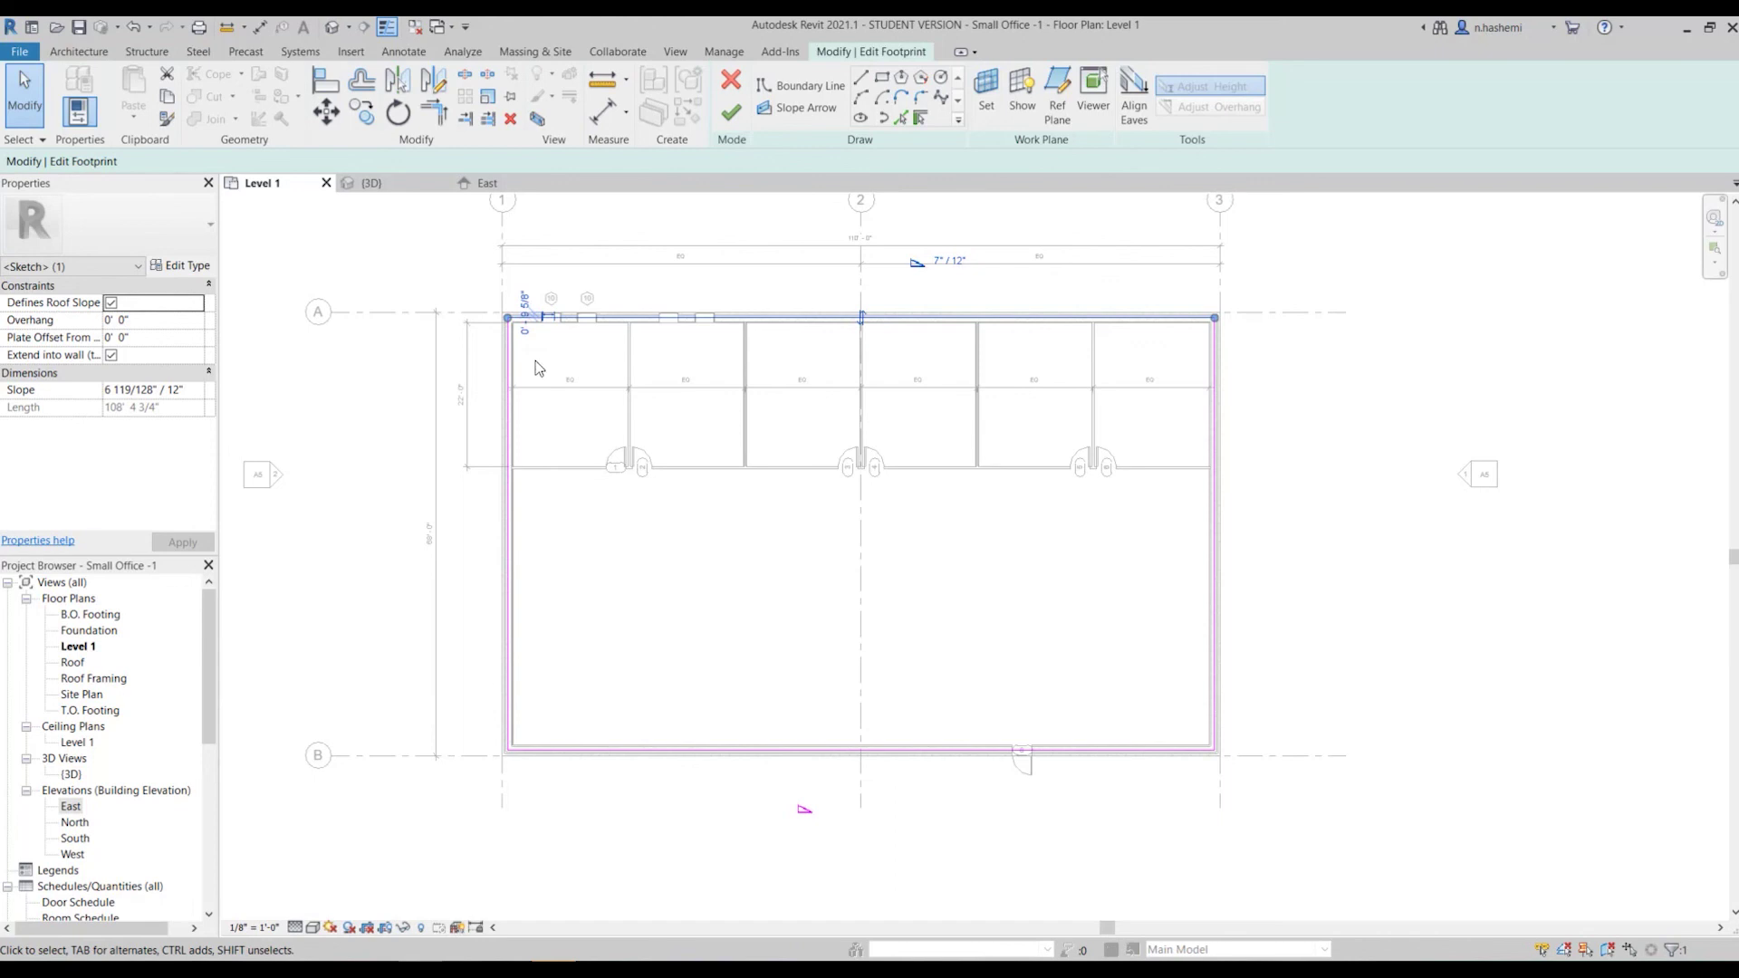
click(309, 161)
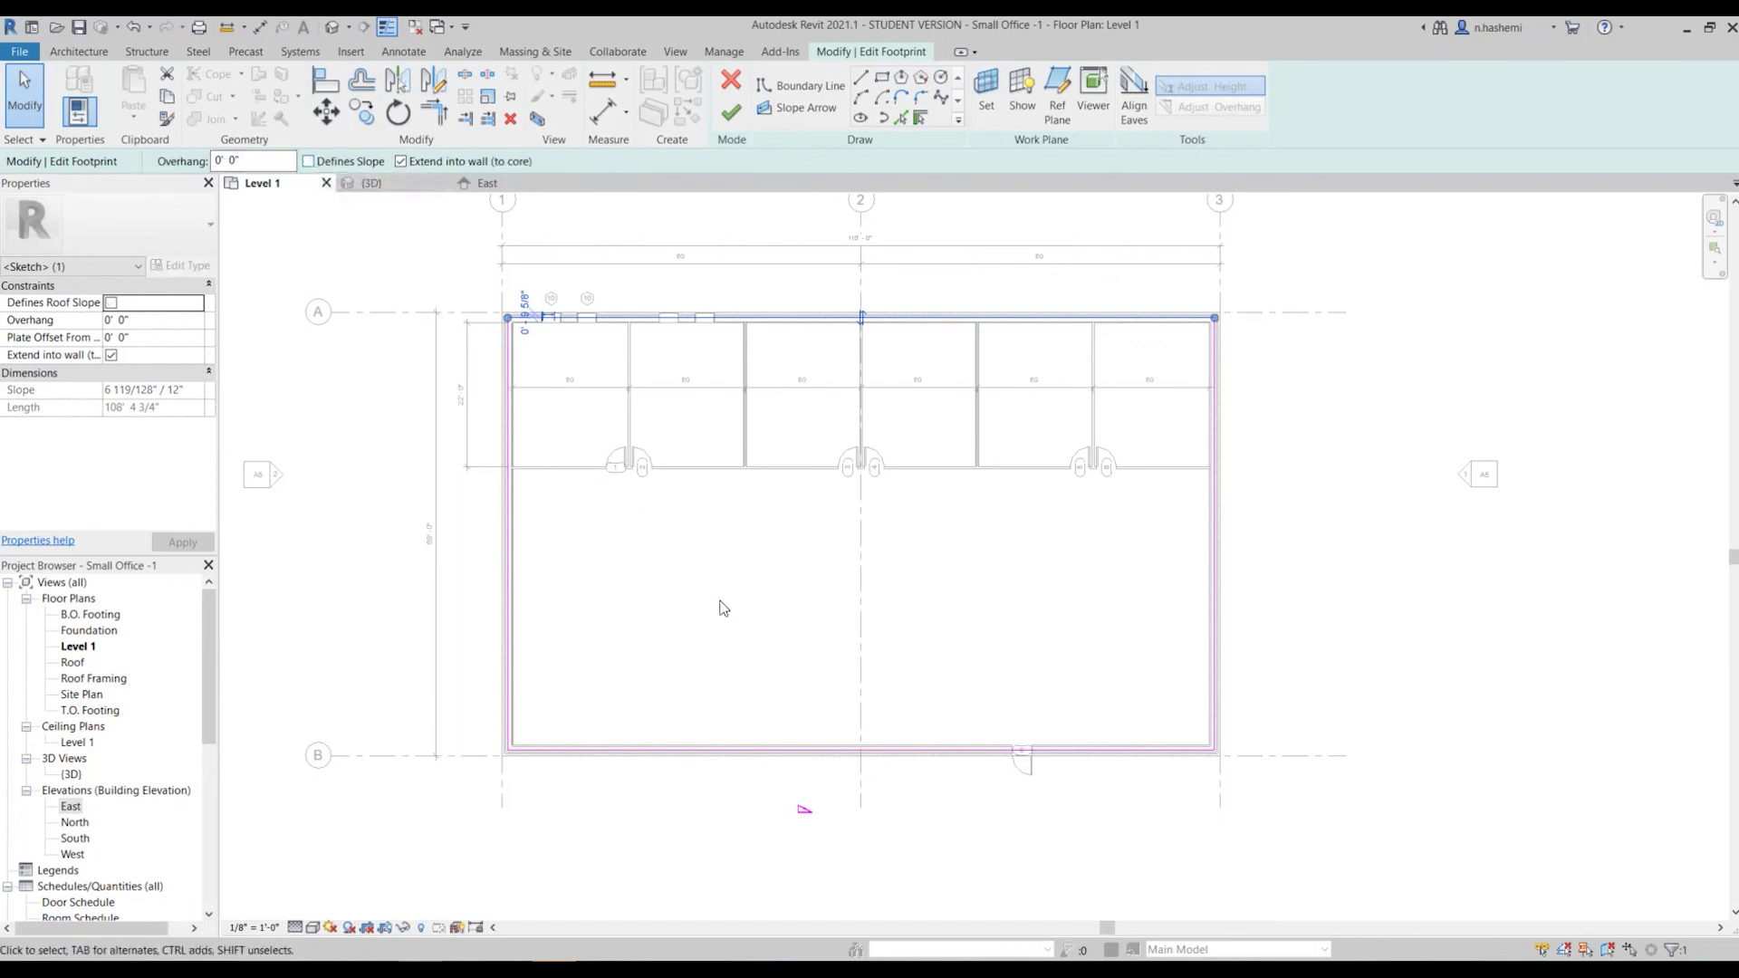
click(808, 752)
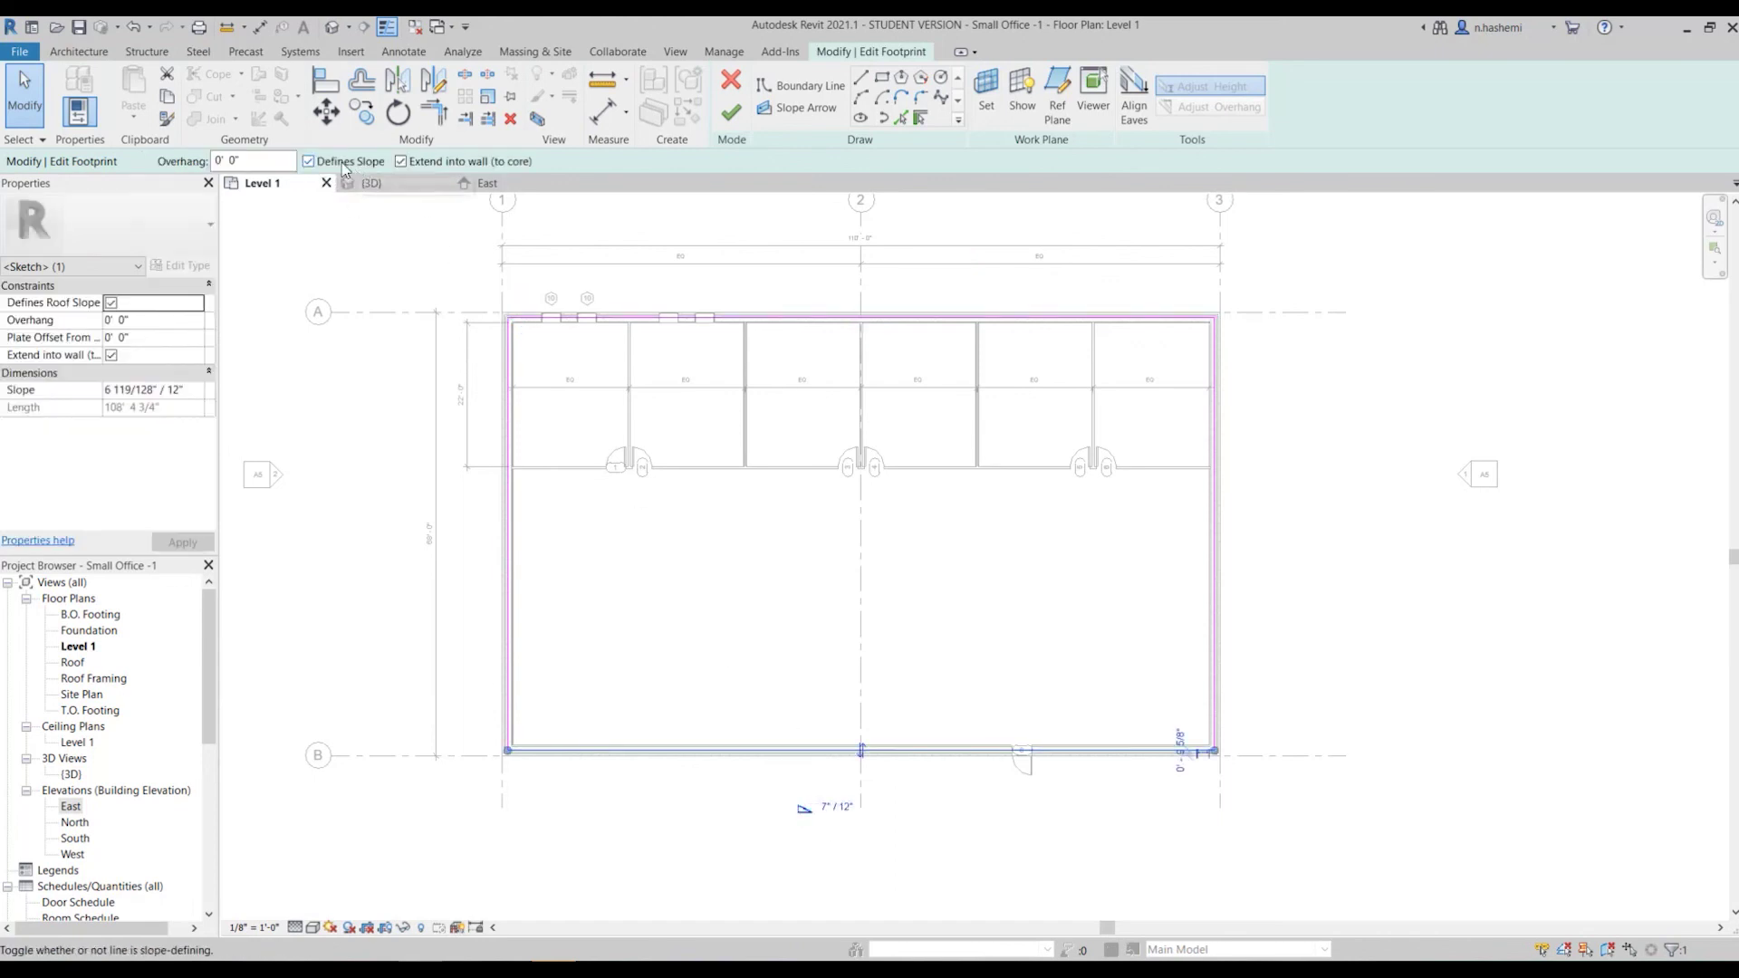
click(309, 161)
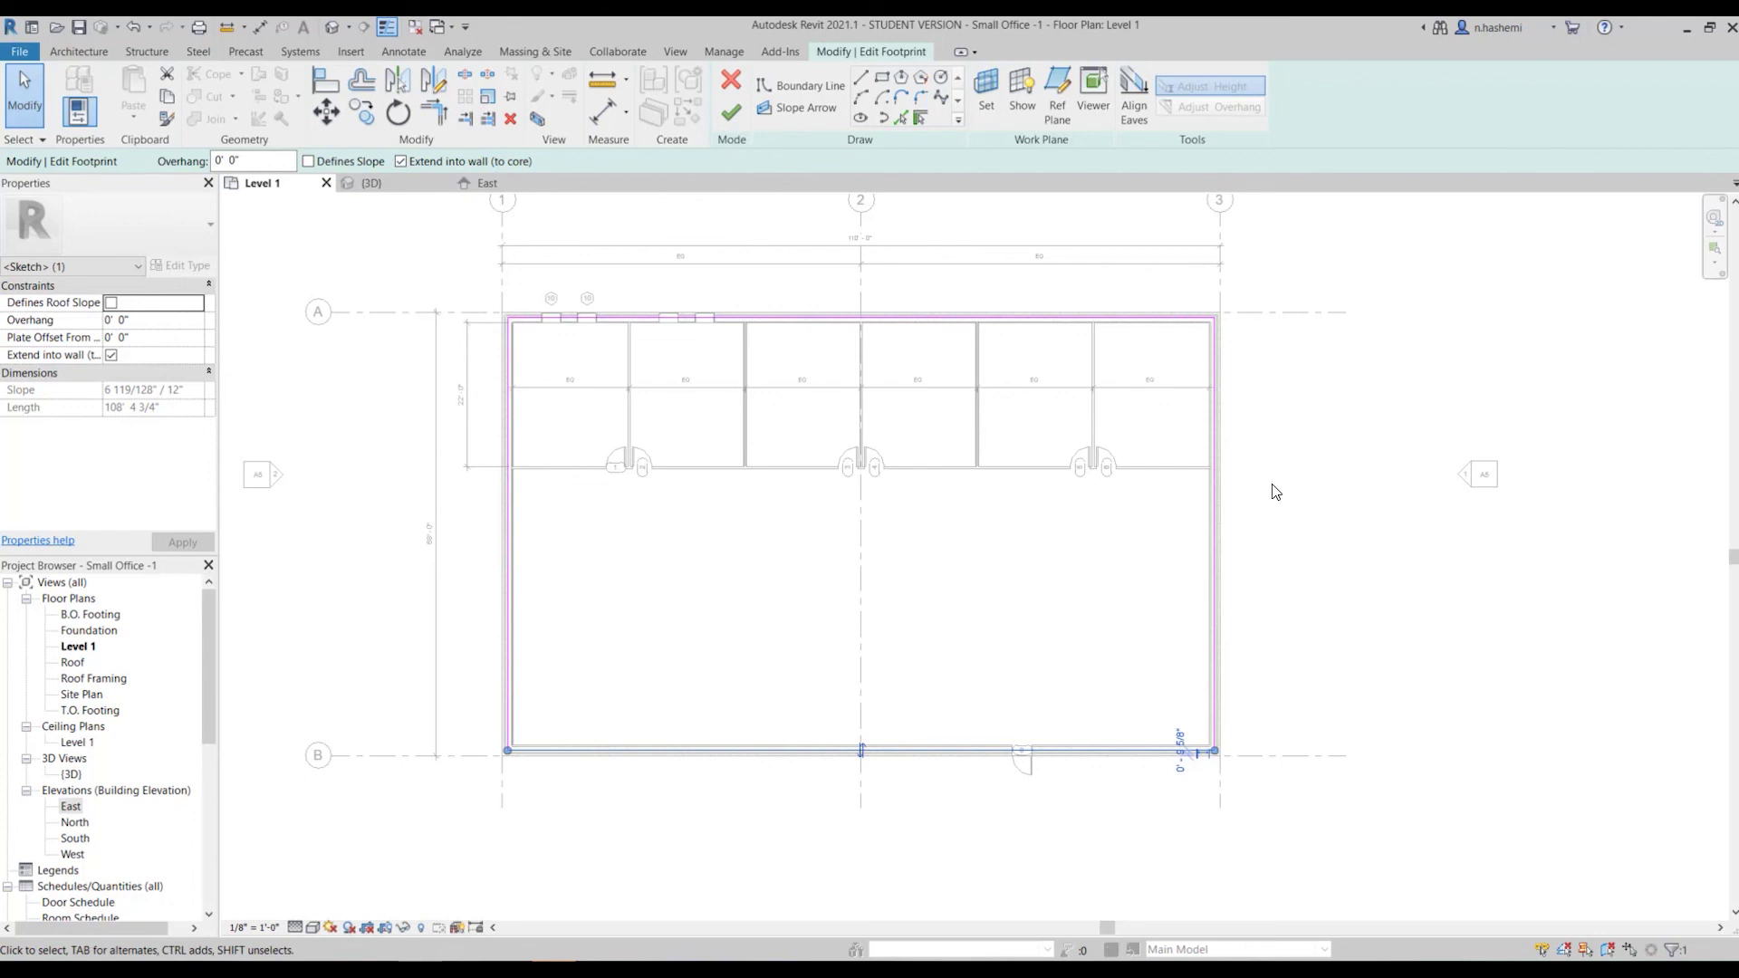
click(731, 112)
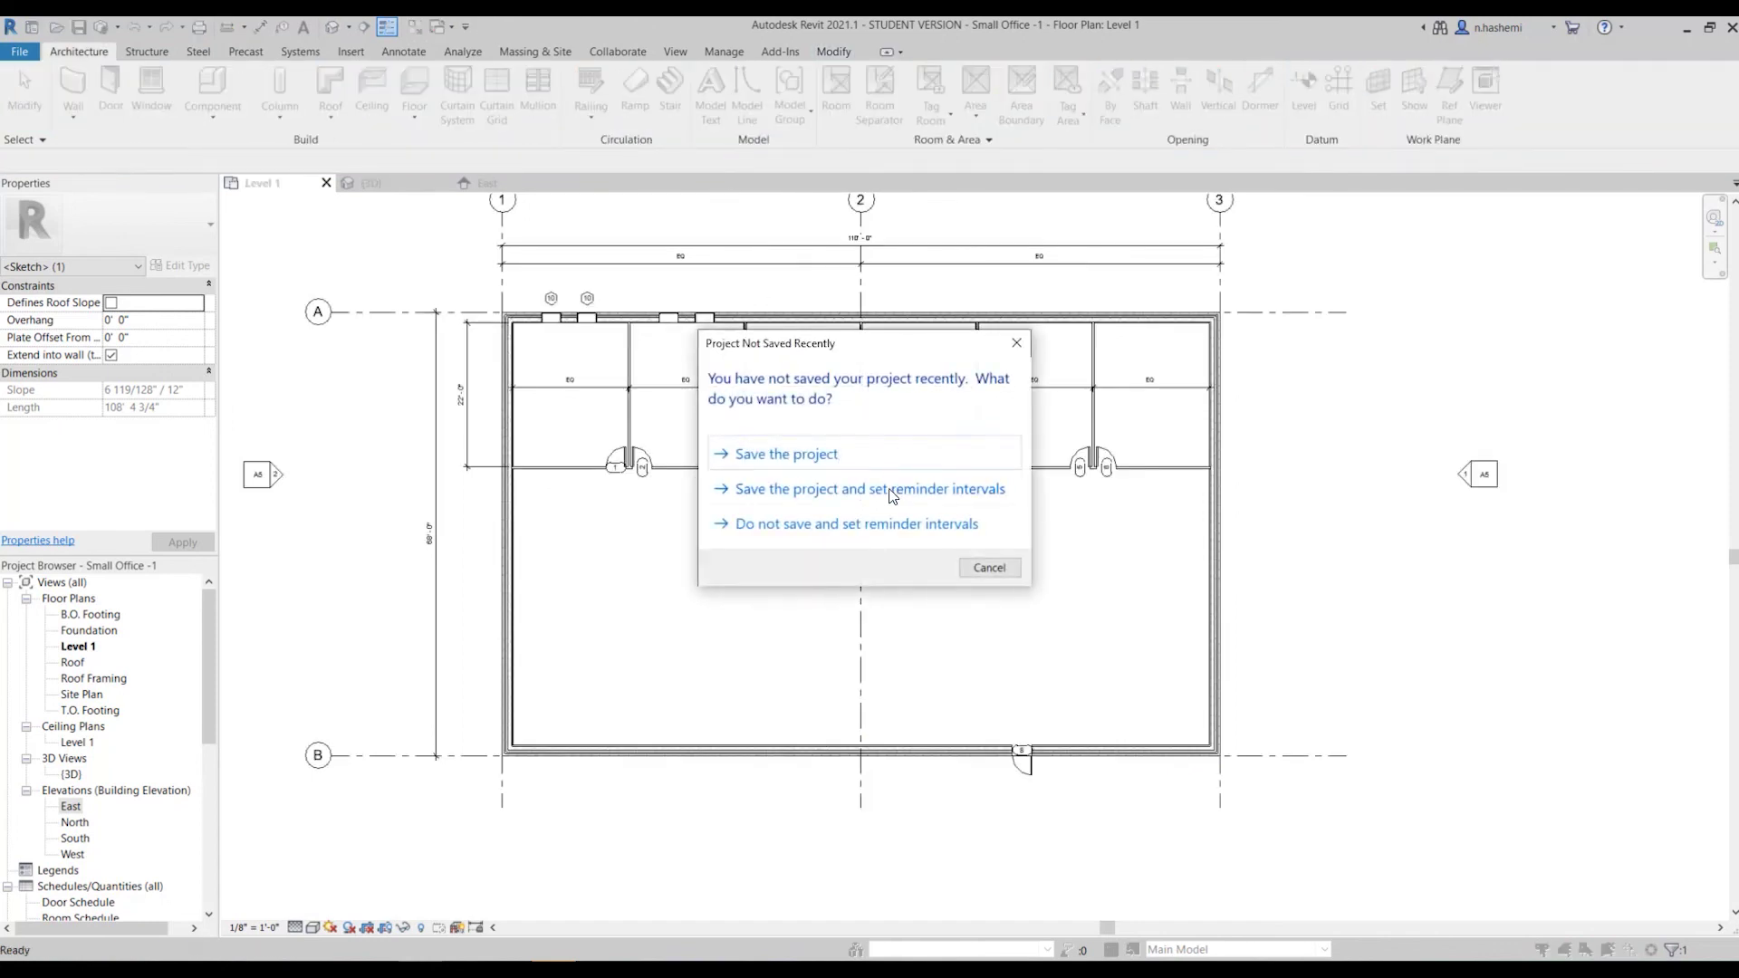
click(987, 568)
click(371, 183)
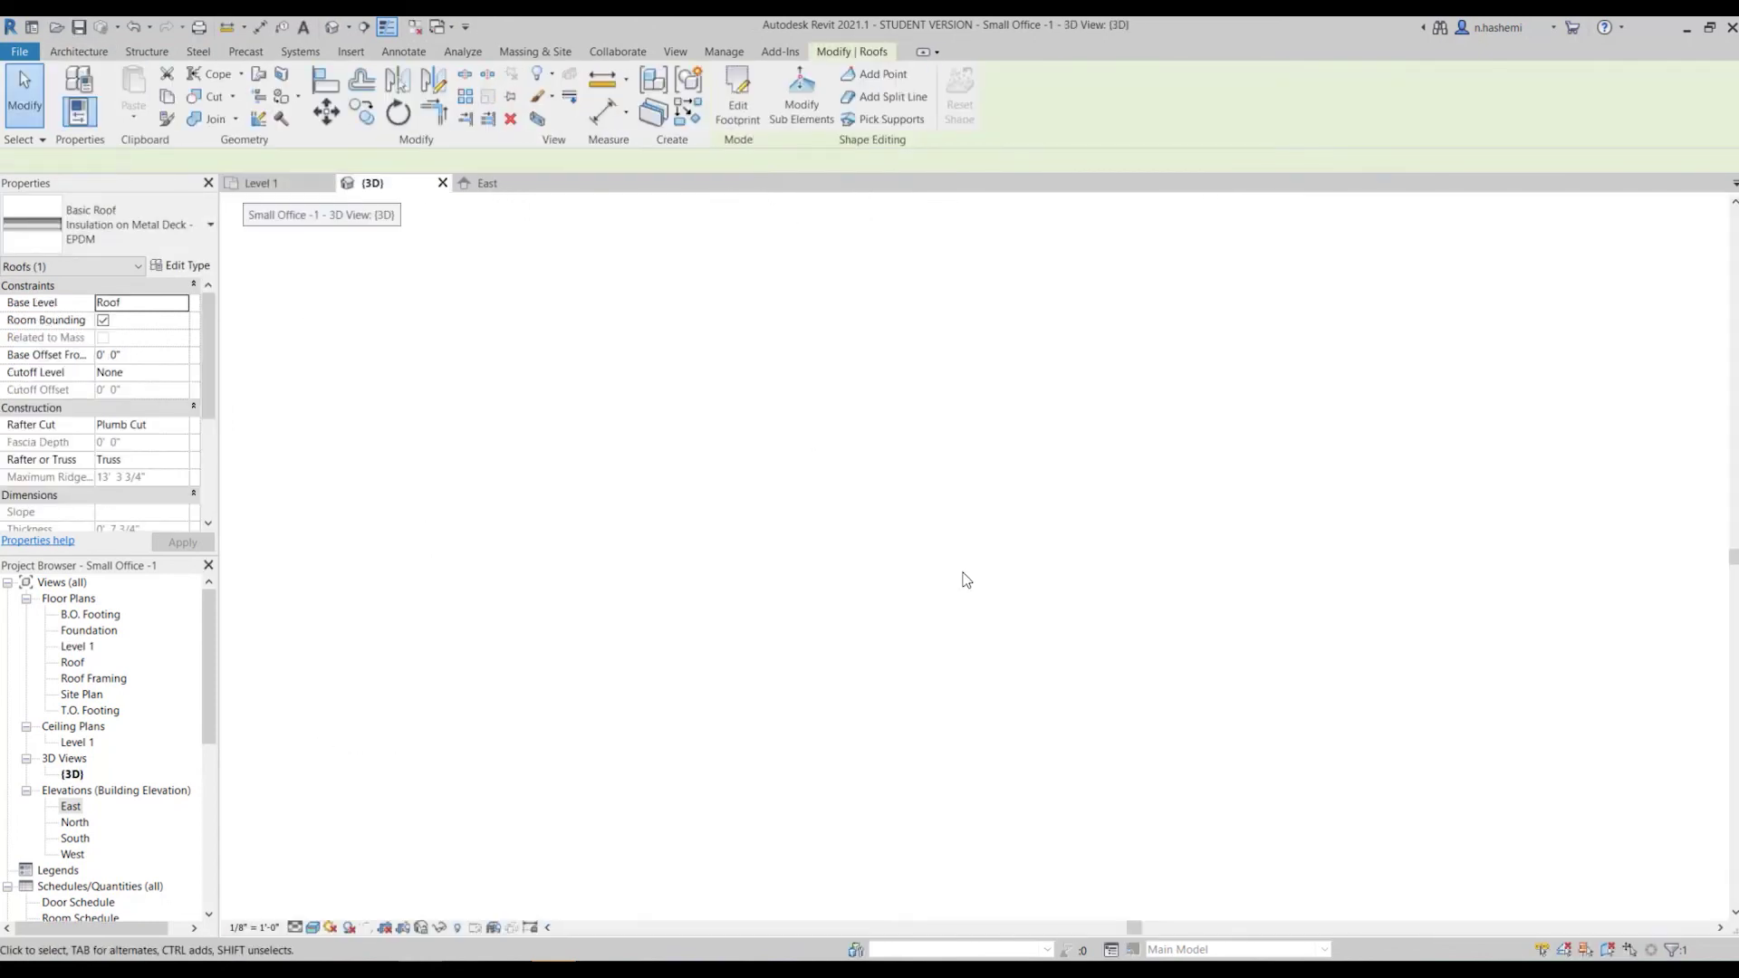
scroll(638, 500, up, 2)
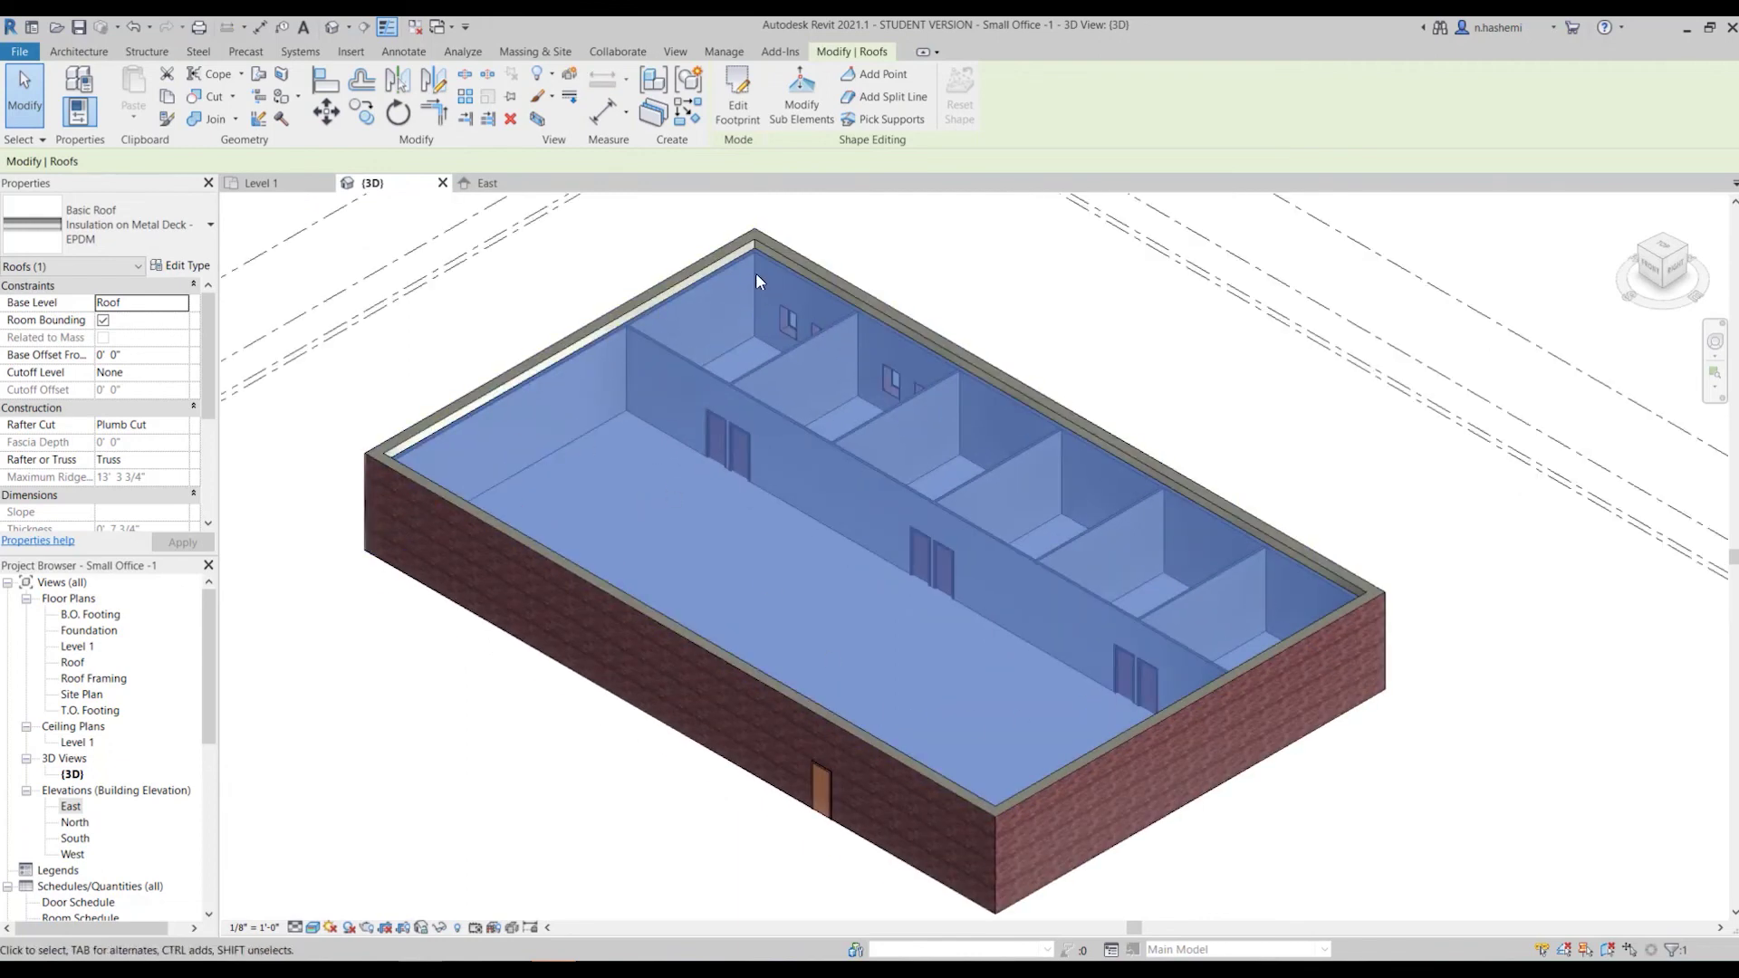
Step: Examine the flat roof in 3D, checking where it meets the surrounding parapet walls at the building corners
scroll(753, 266, up, 2)
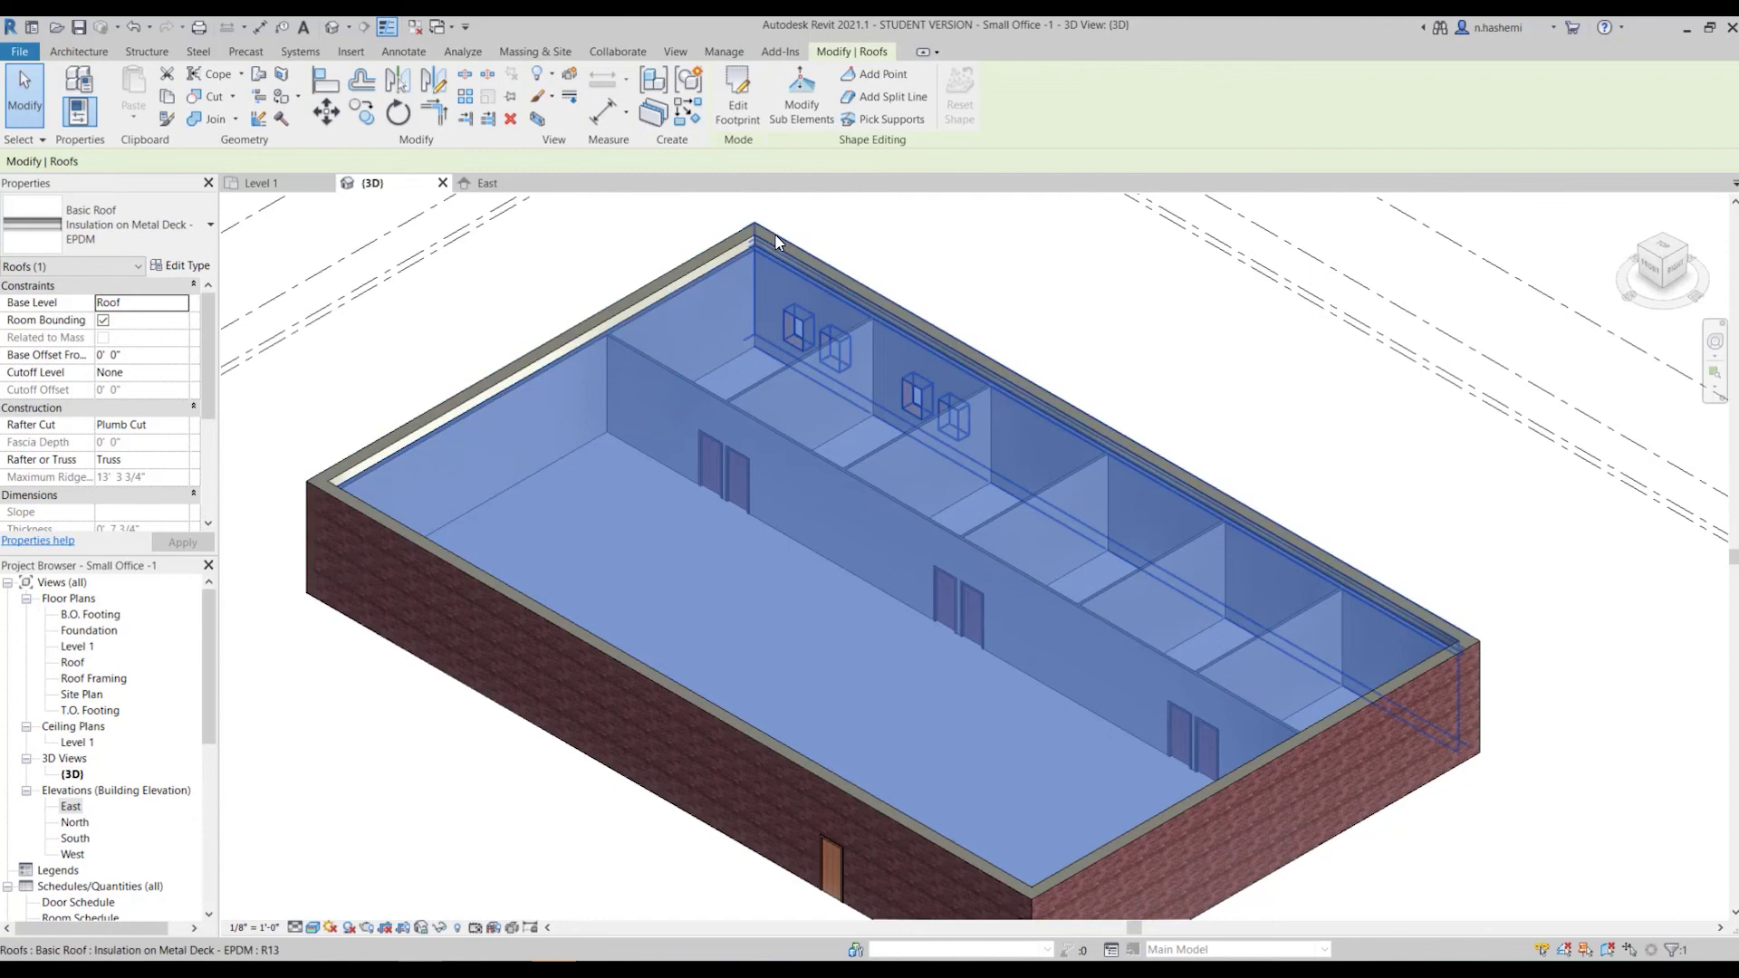
scroll(776, 242, up, 2)
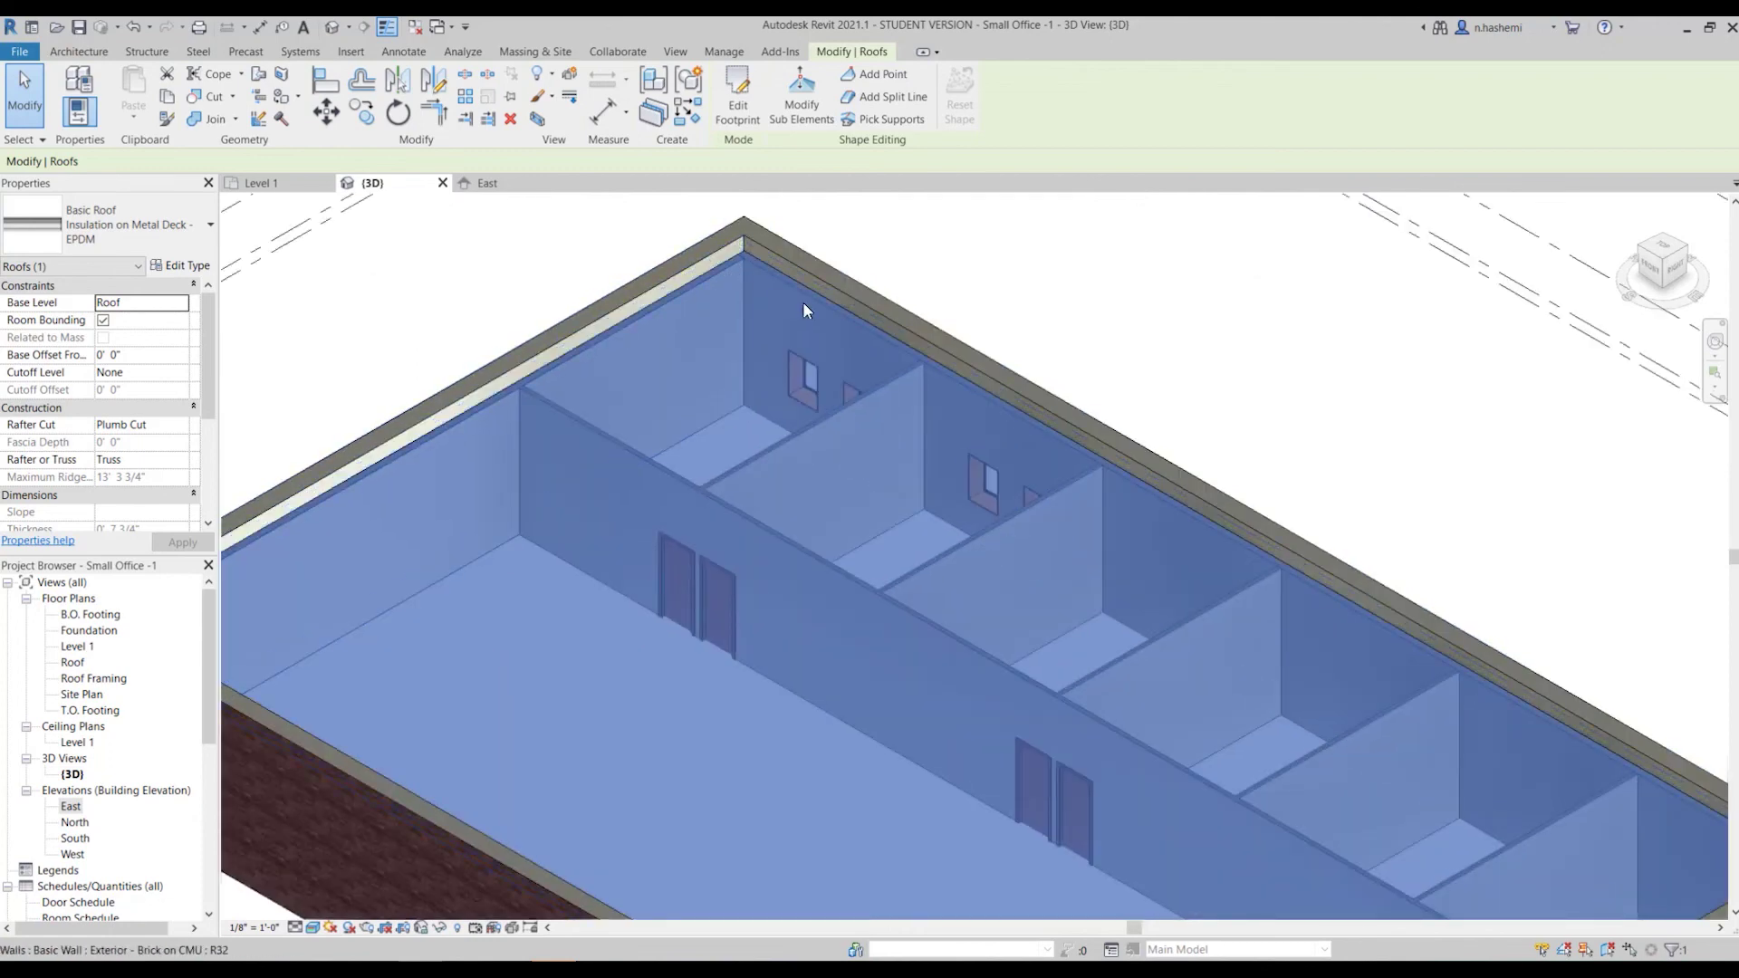
scroll(804, 311, down, 4)
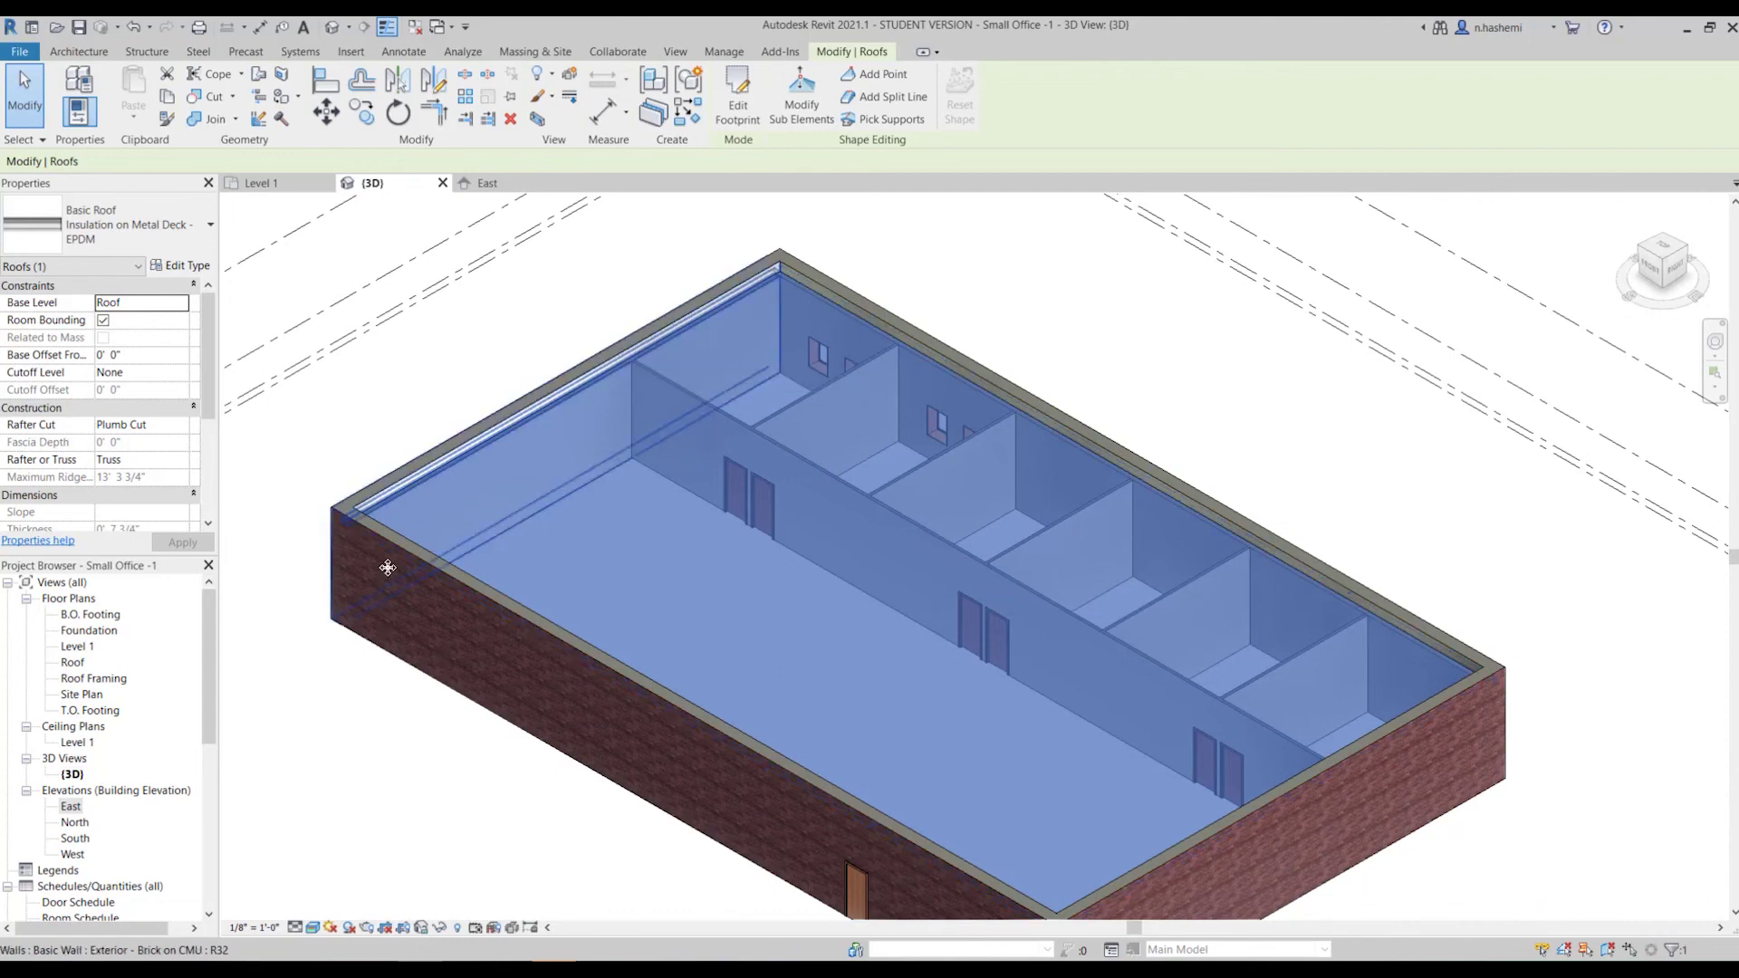
scroll(852, 420, down, 2)
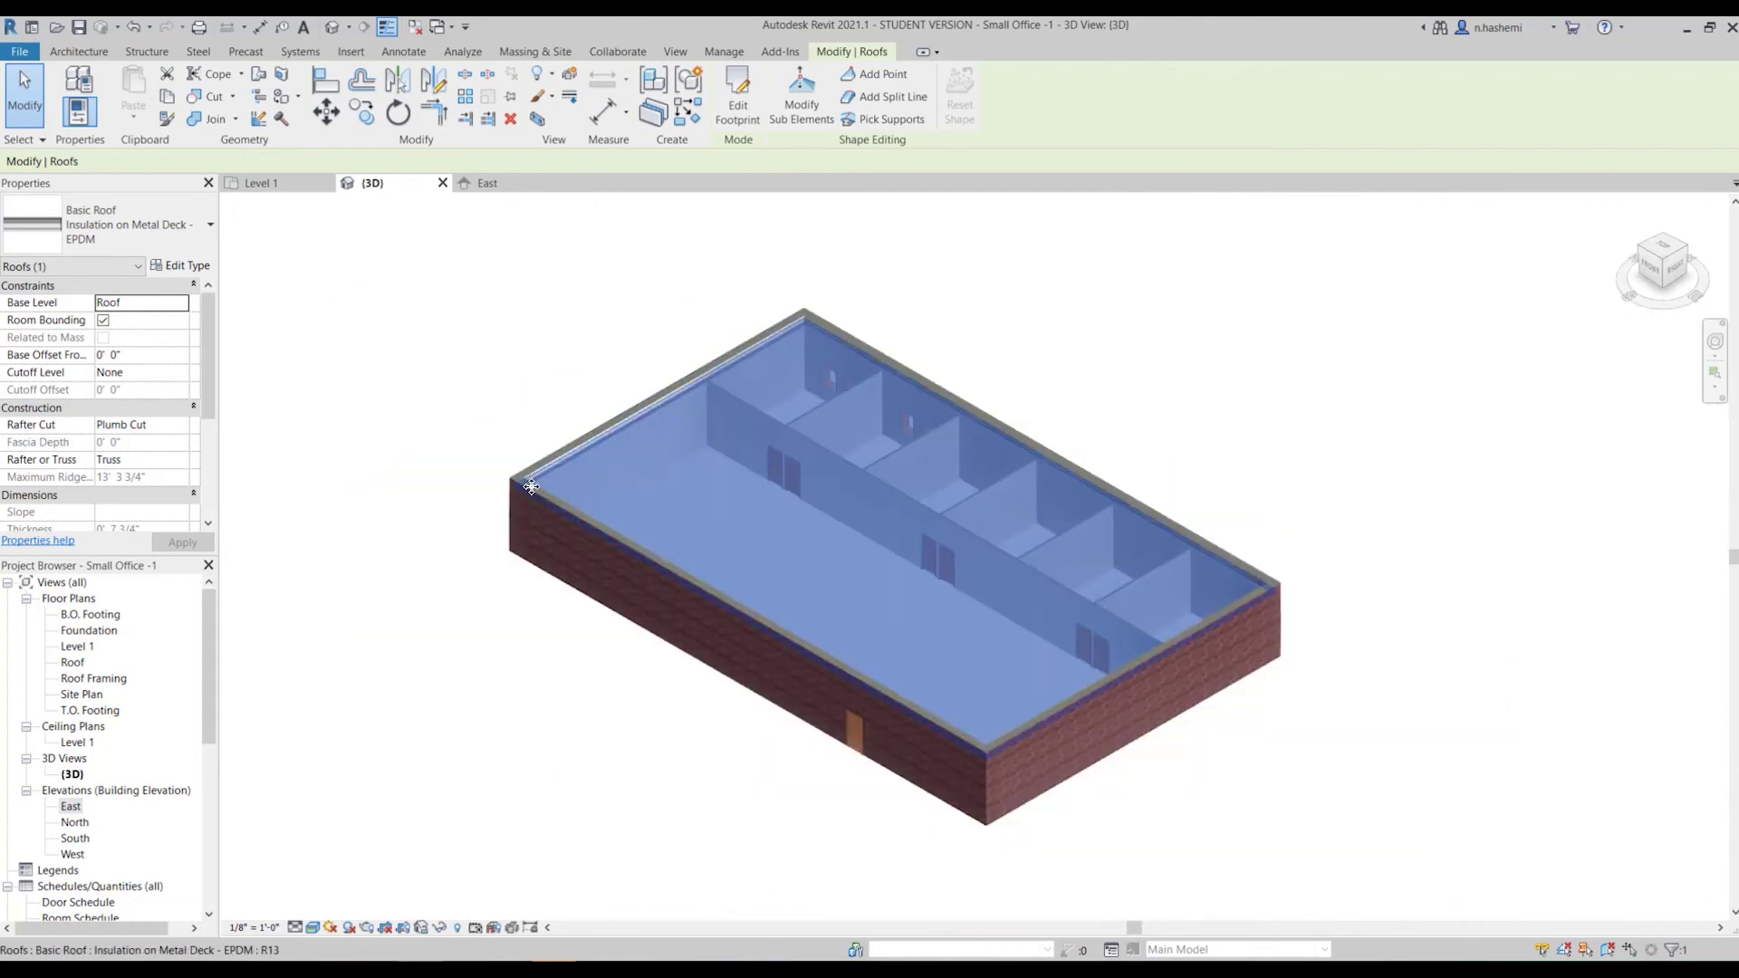
scroll(530, 487, up, 3)
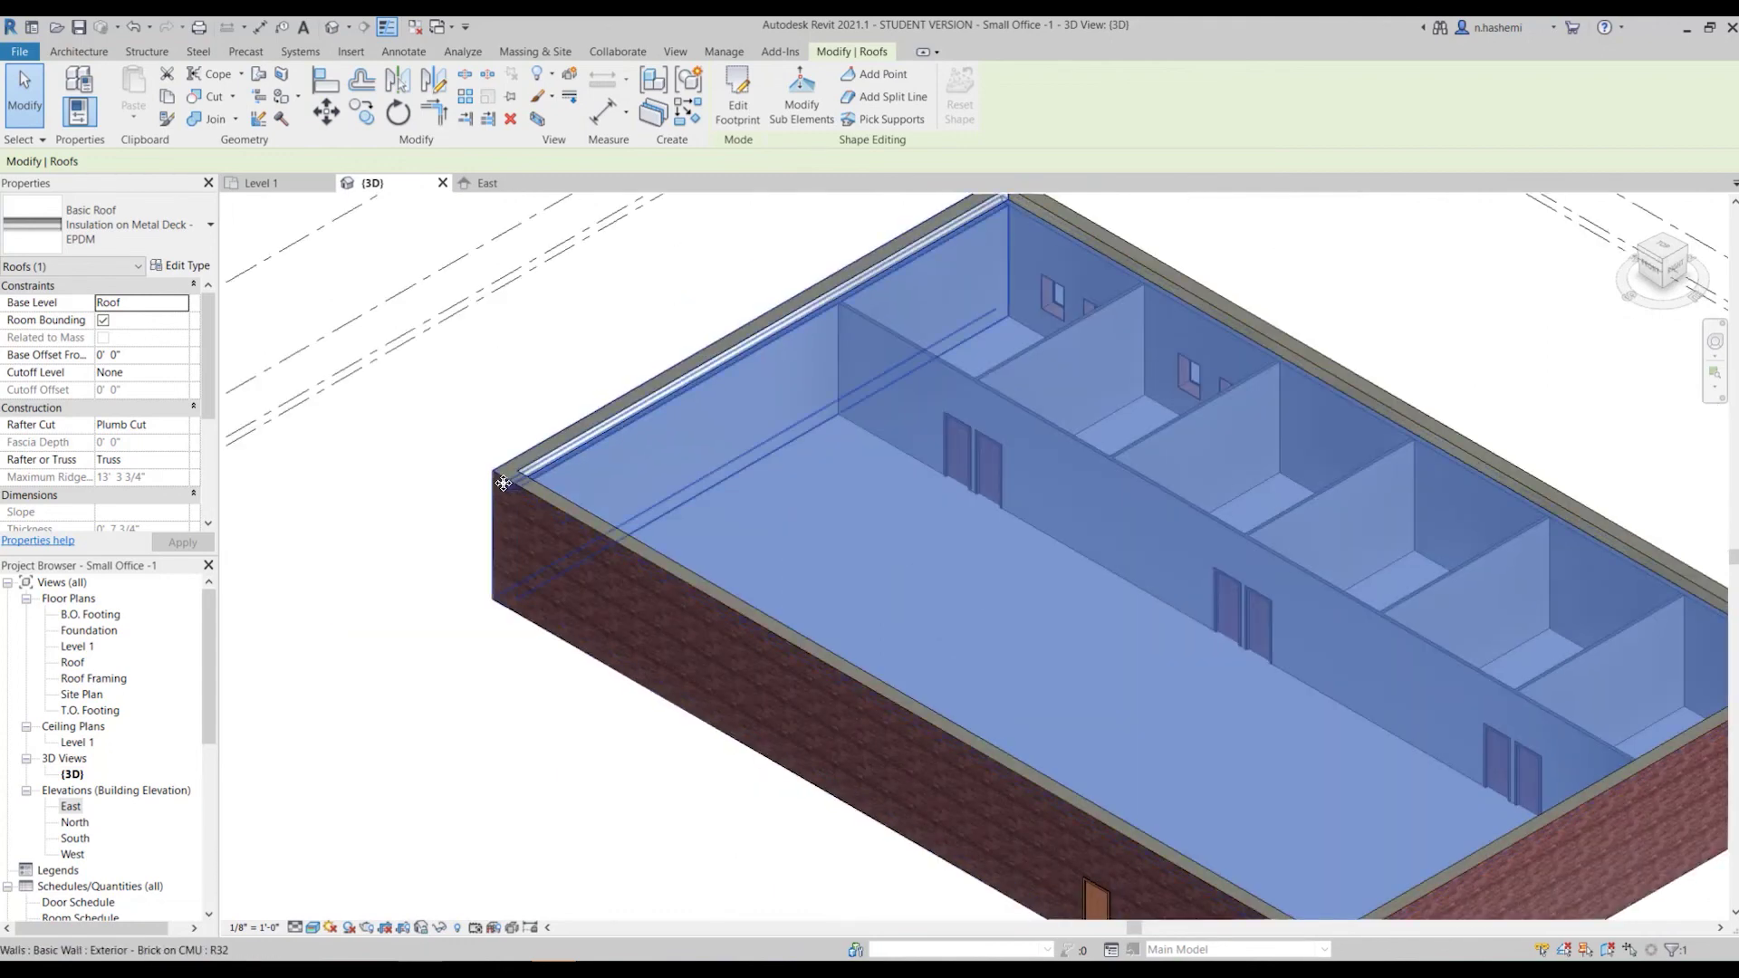
click(502, 471)
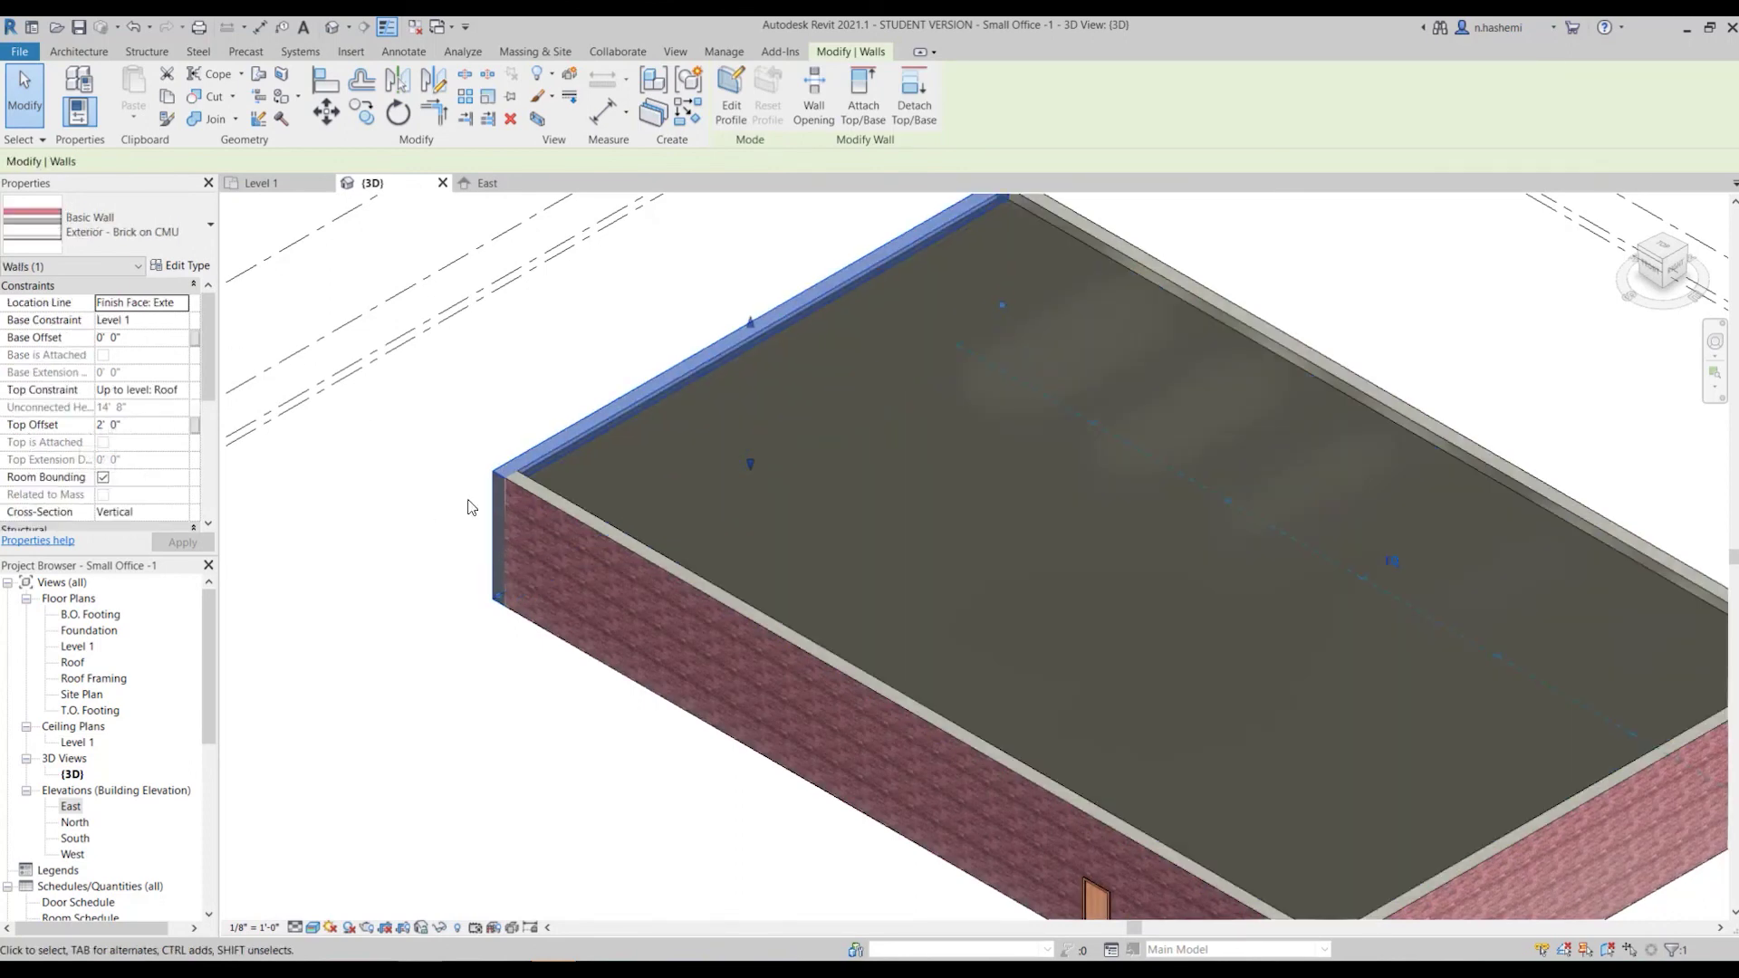
click(580, 401)
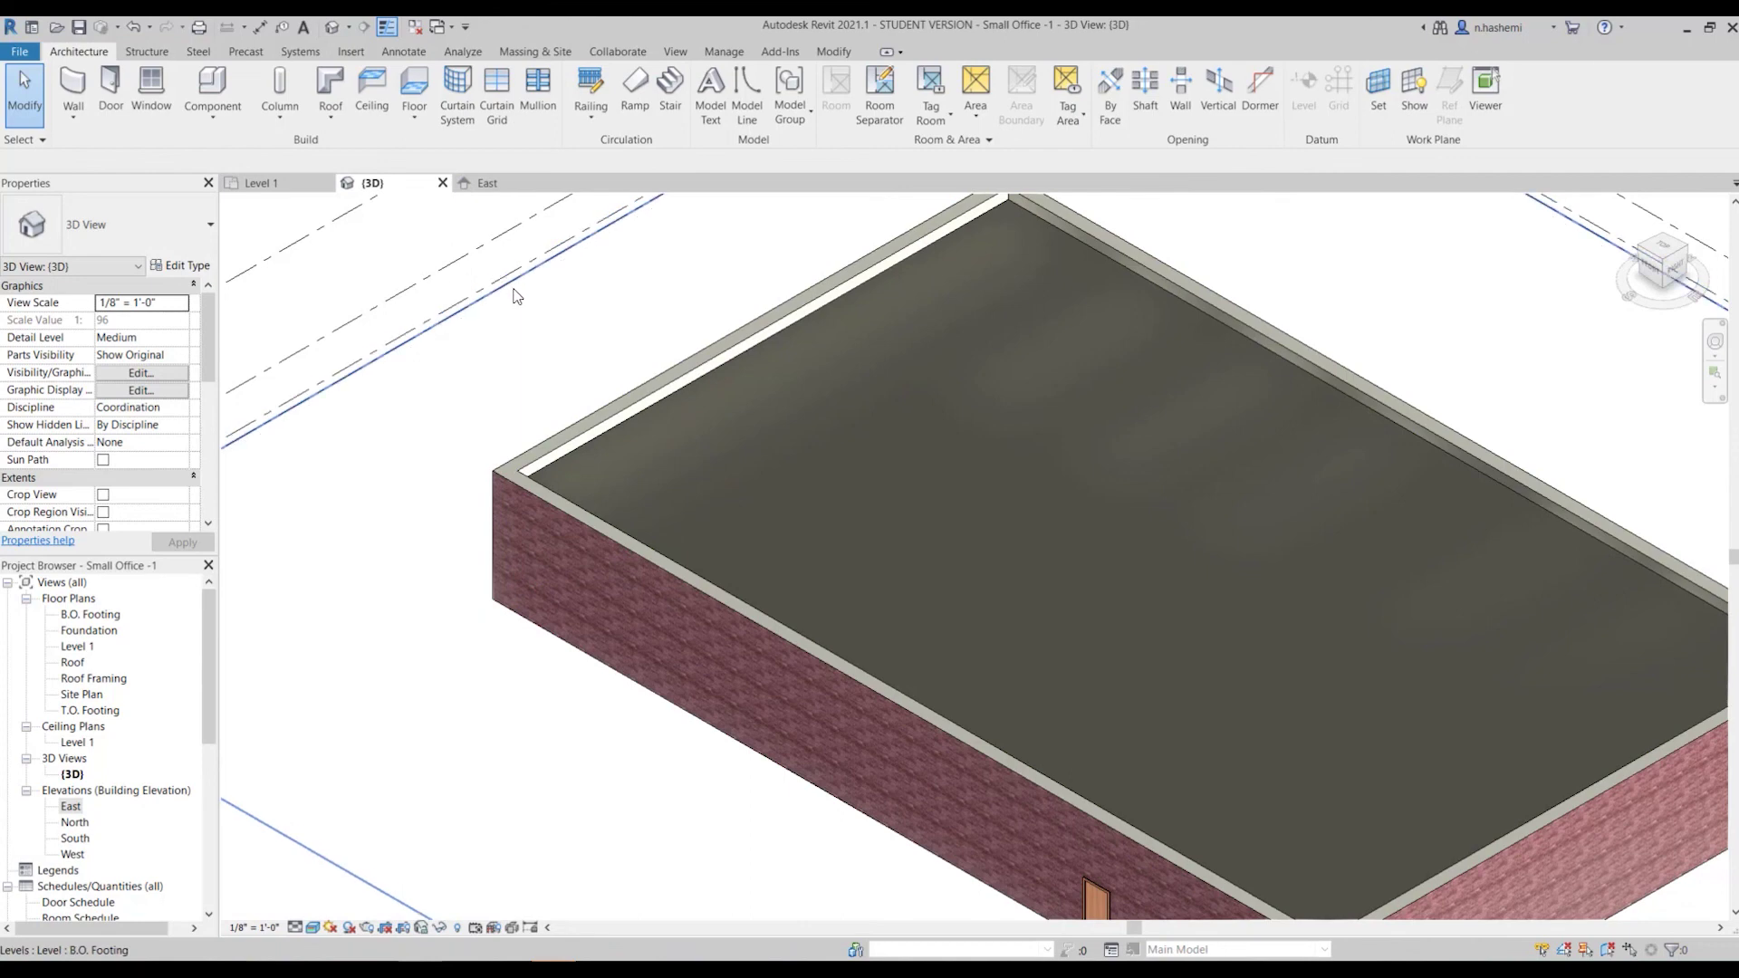
Step: Place a wrapping 3/32" Arial text note reading TEXT in the large open room of the Level 1 plan
click(402, 52)
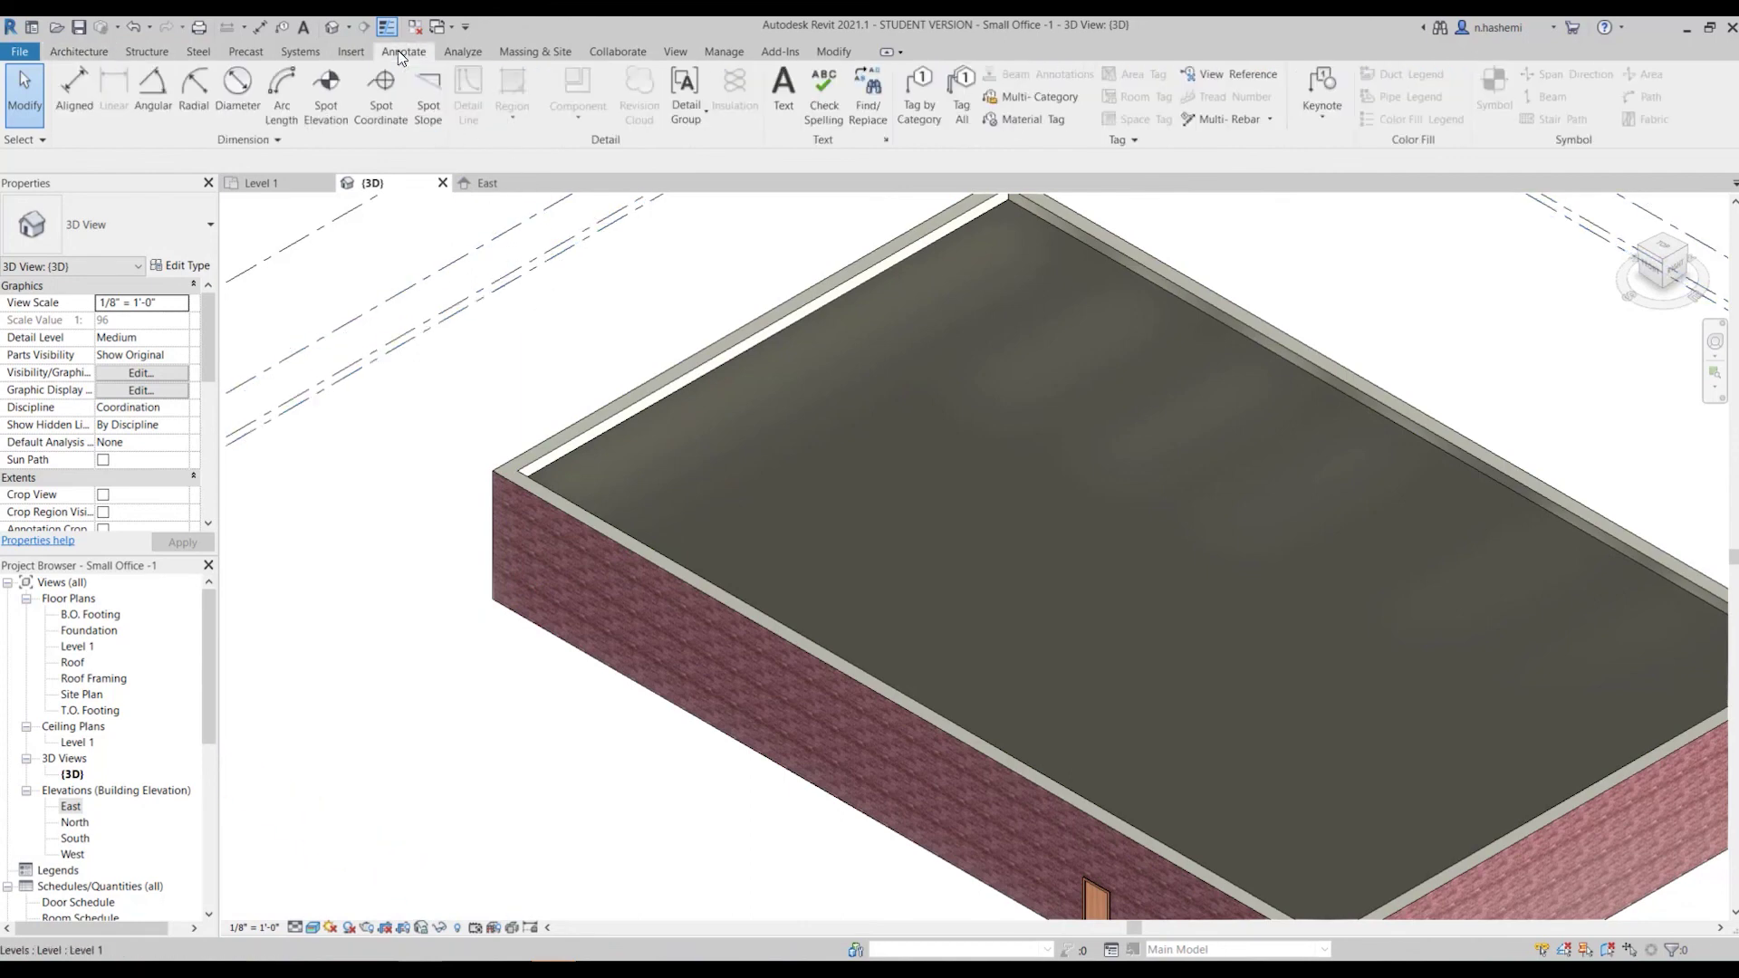
click(259, 182)
key(z)
key(f)
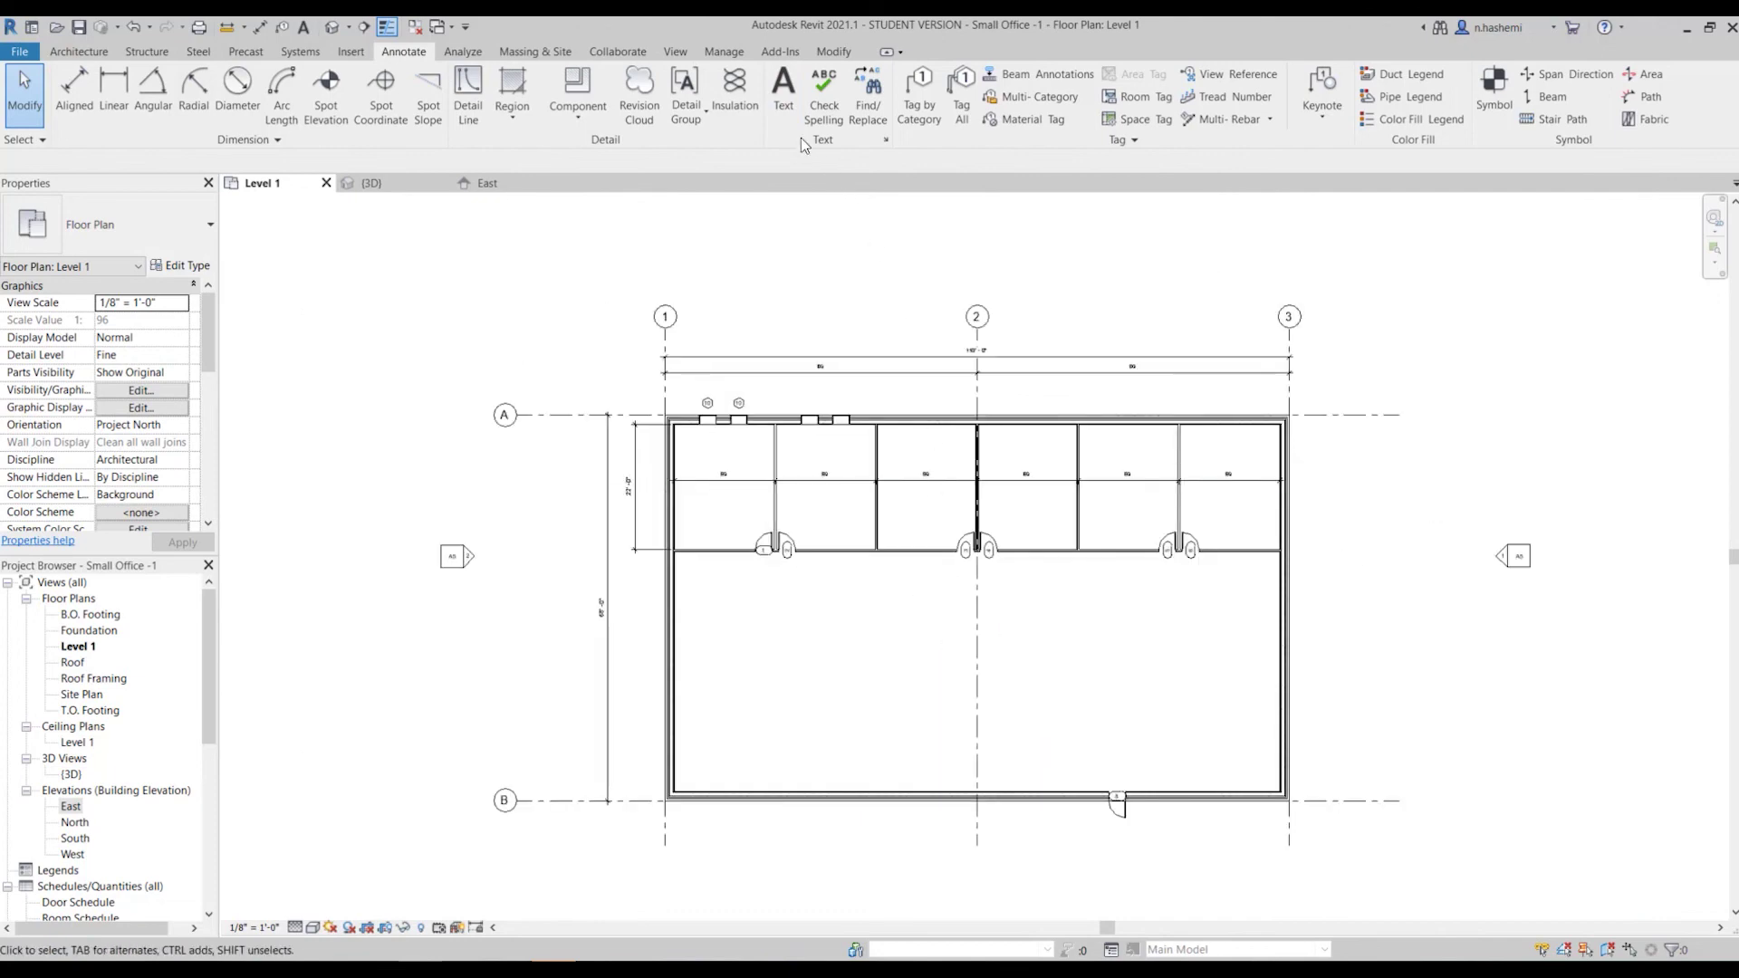
click(783, 87)
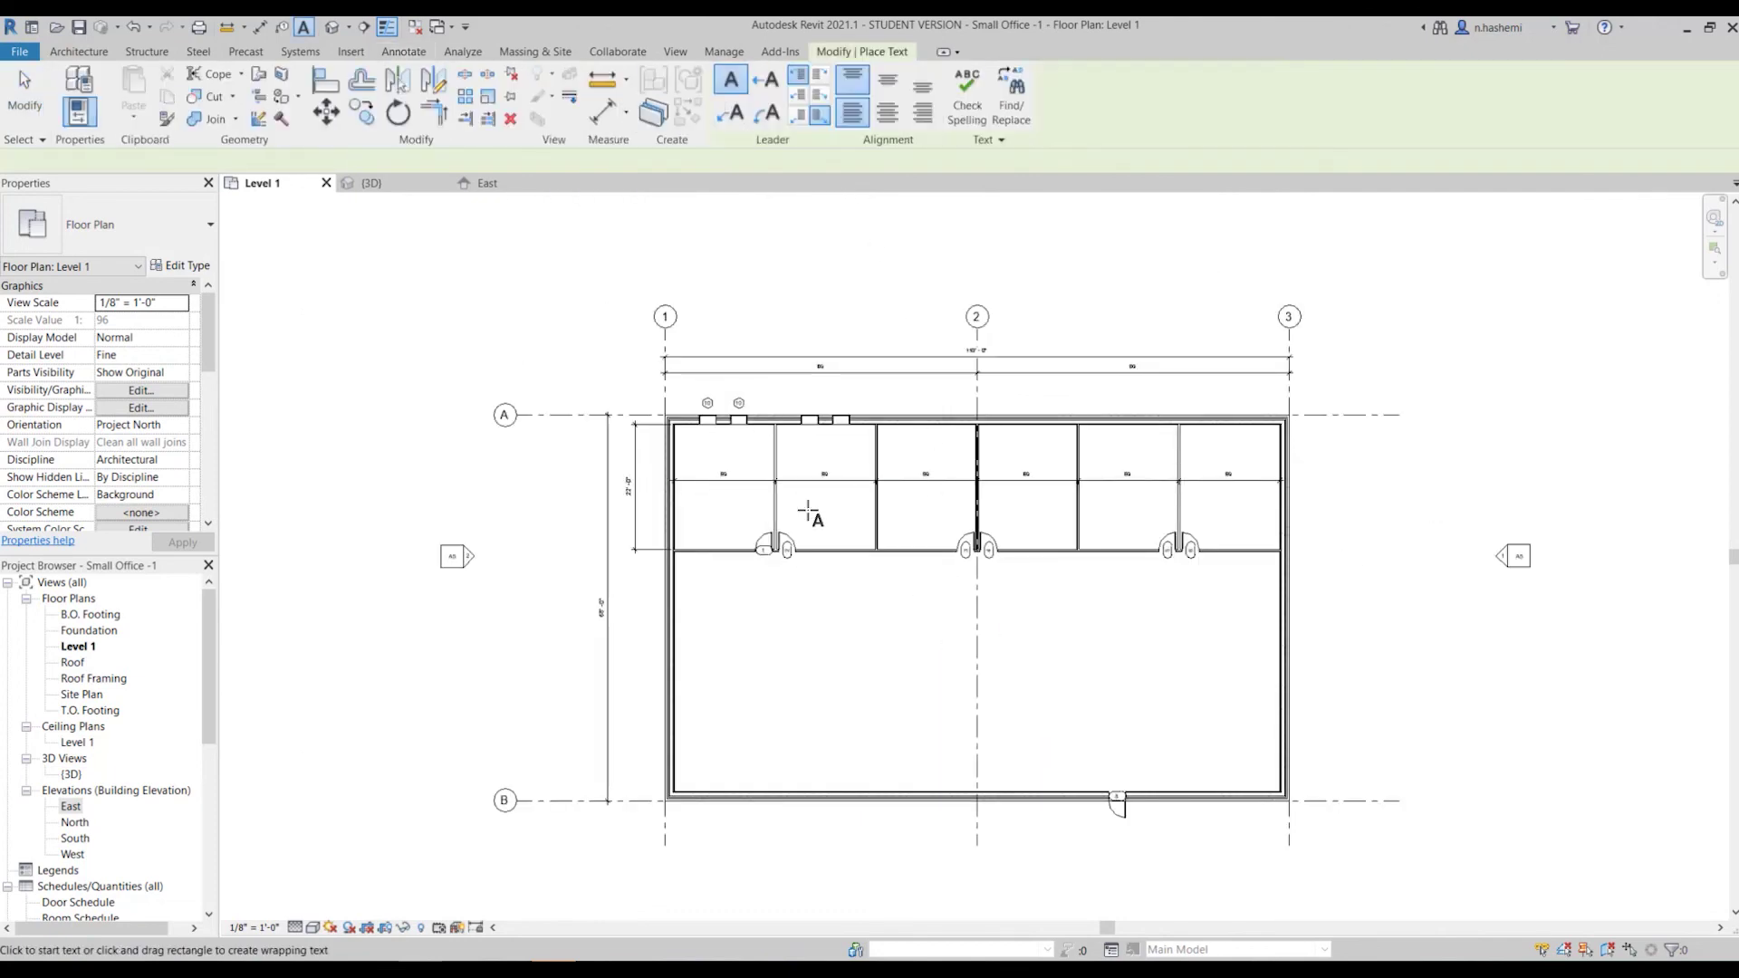
scroll(855, 738, up, 2)
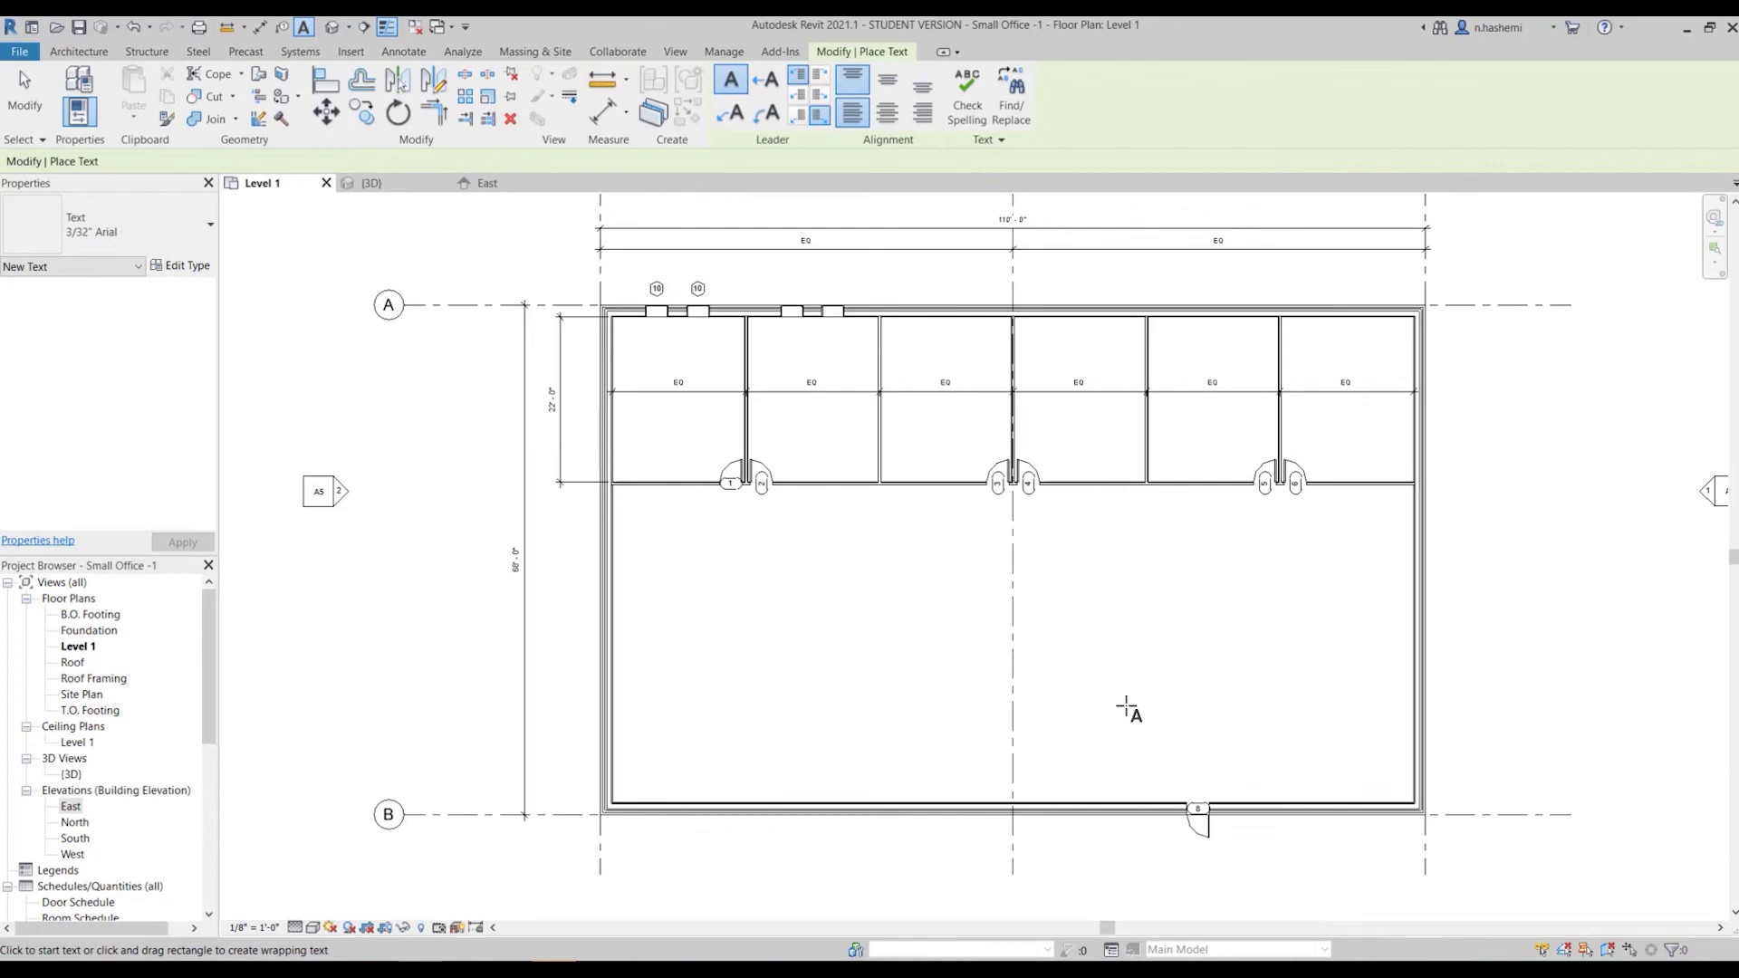
scroll(874, 493, down, 1)
scroll(788, 691, up, 2)
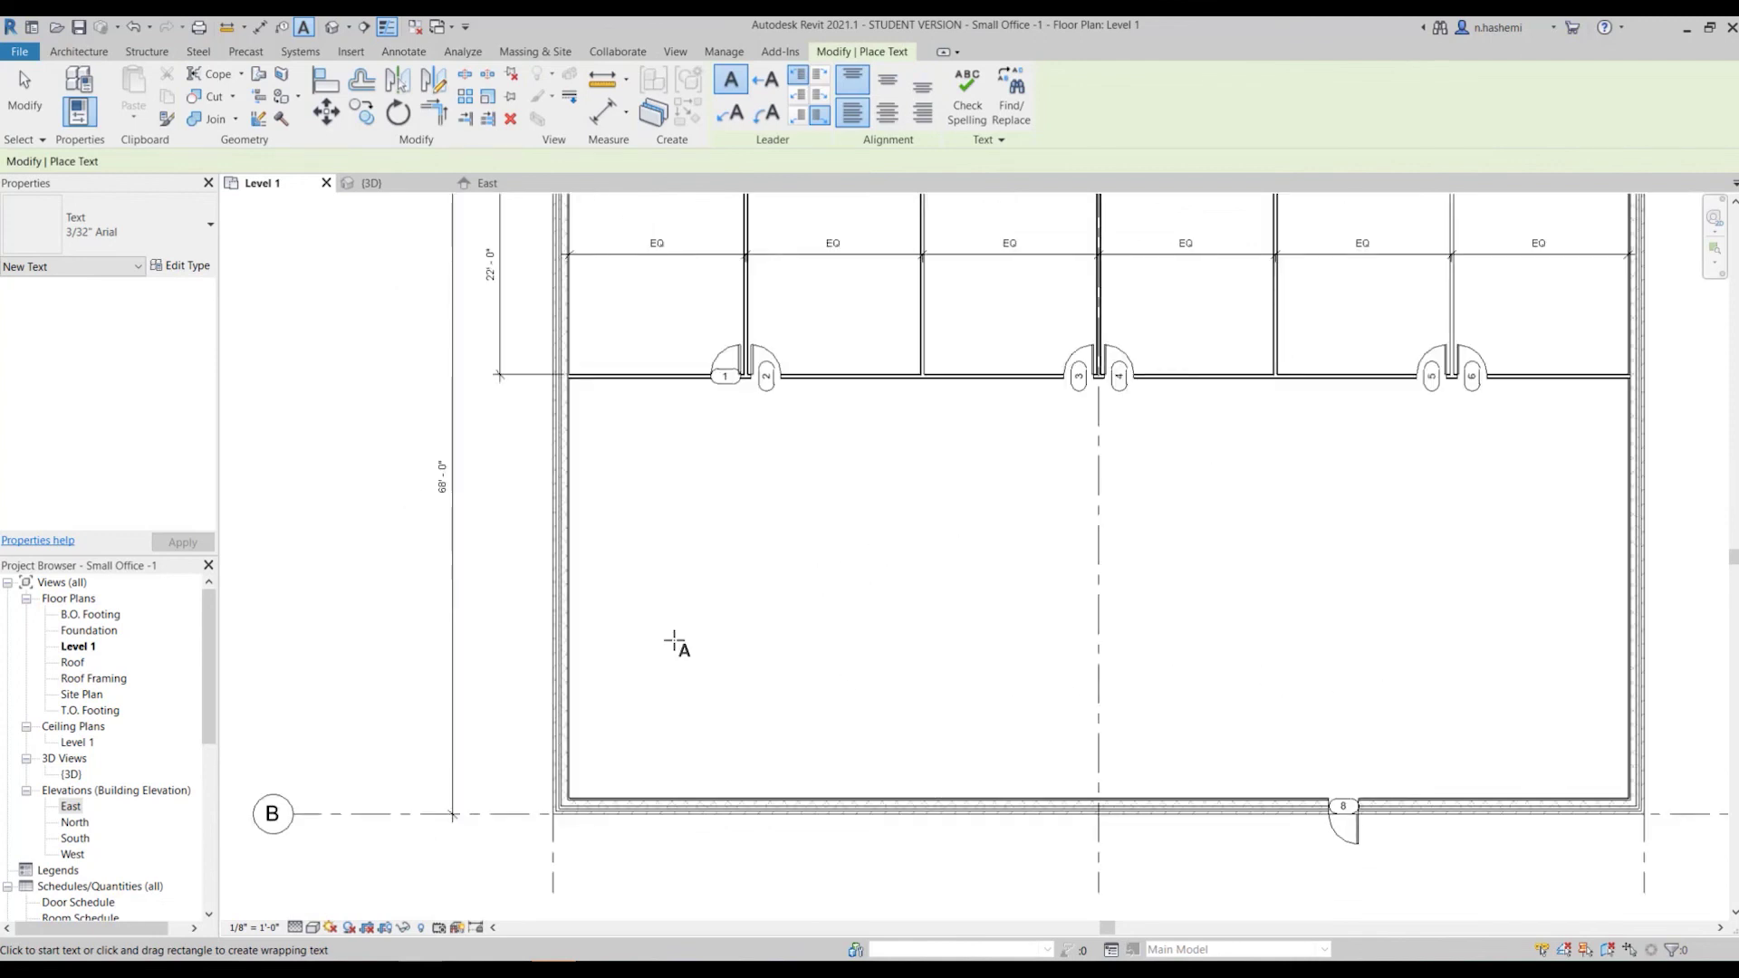
drag(668, 623, 854, 676)
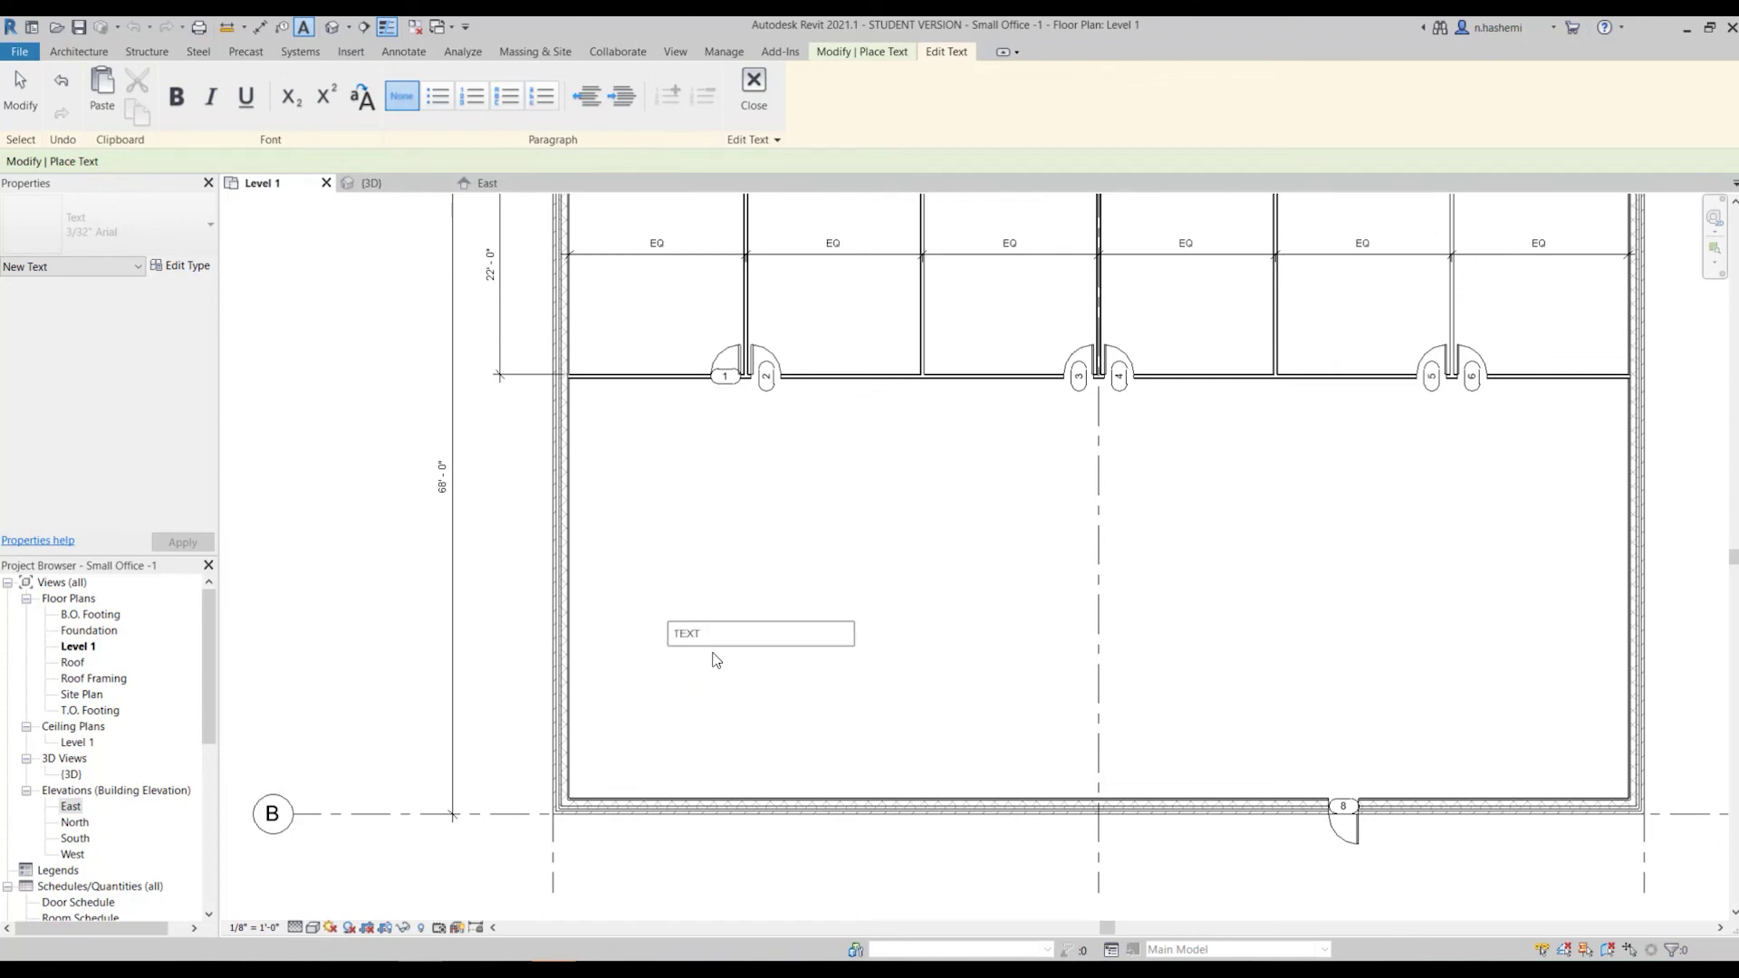
click(862, 572)
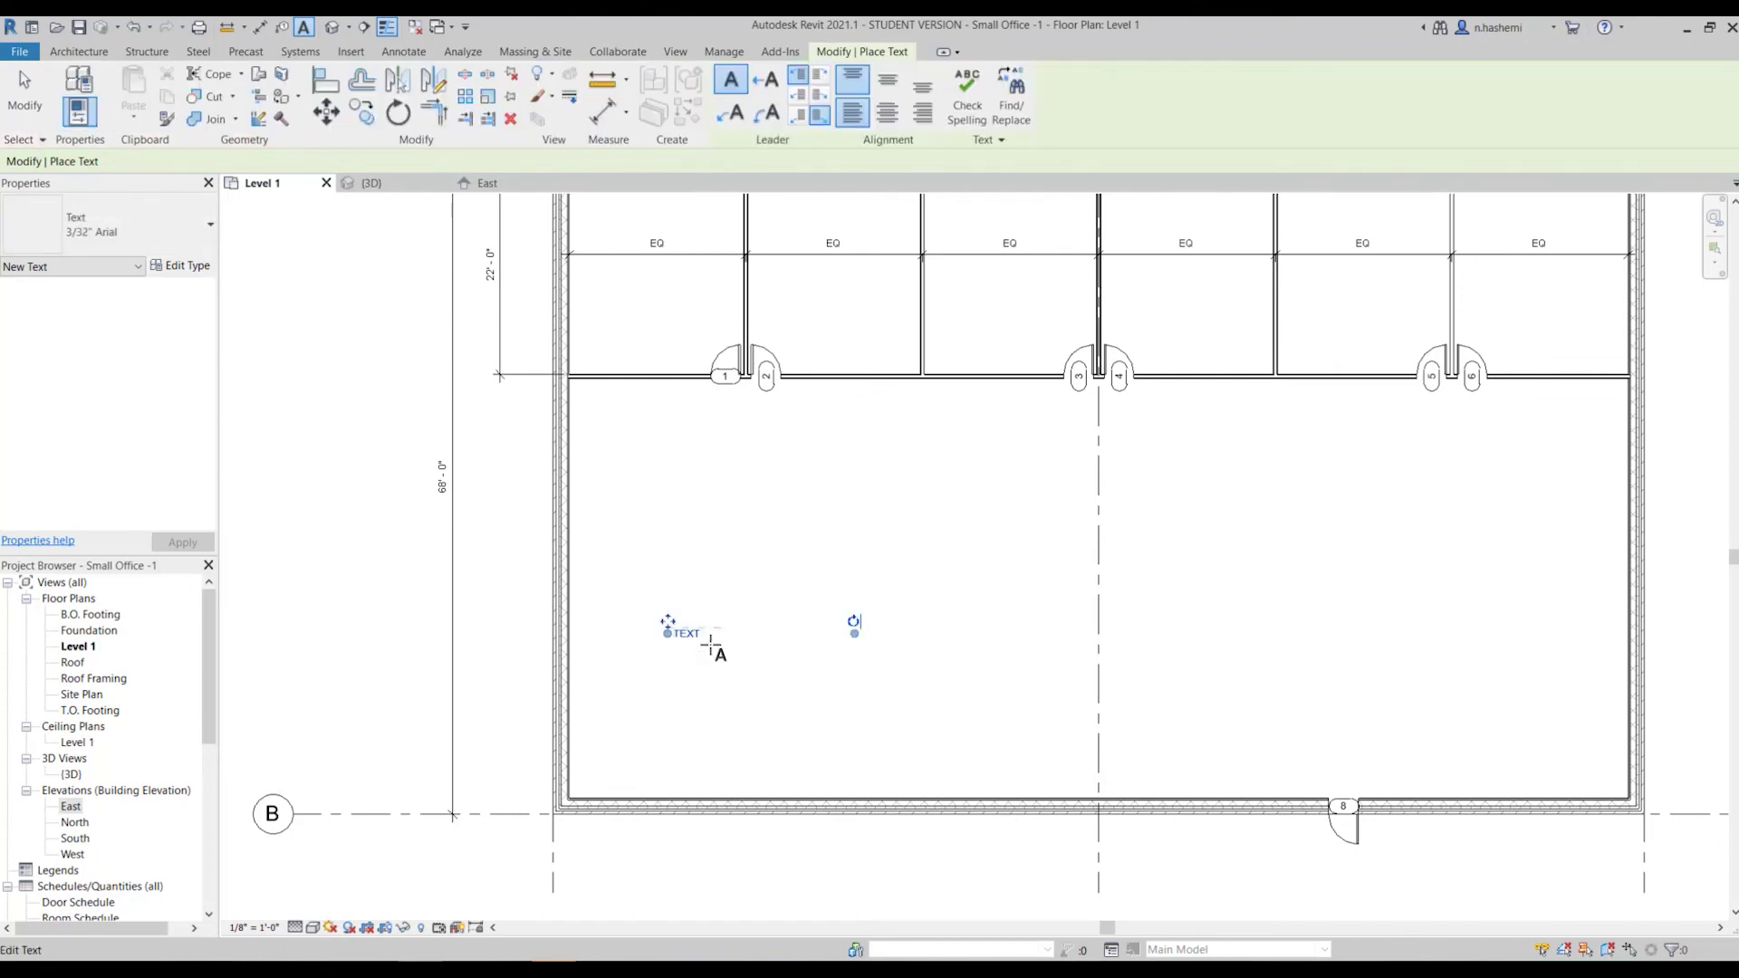
key(Escape)
key(Escape)
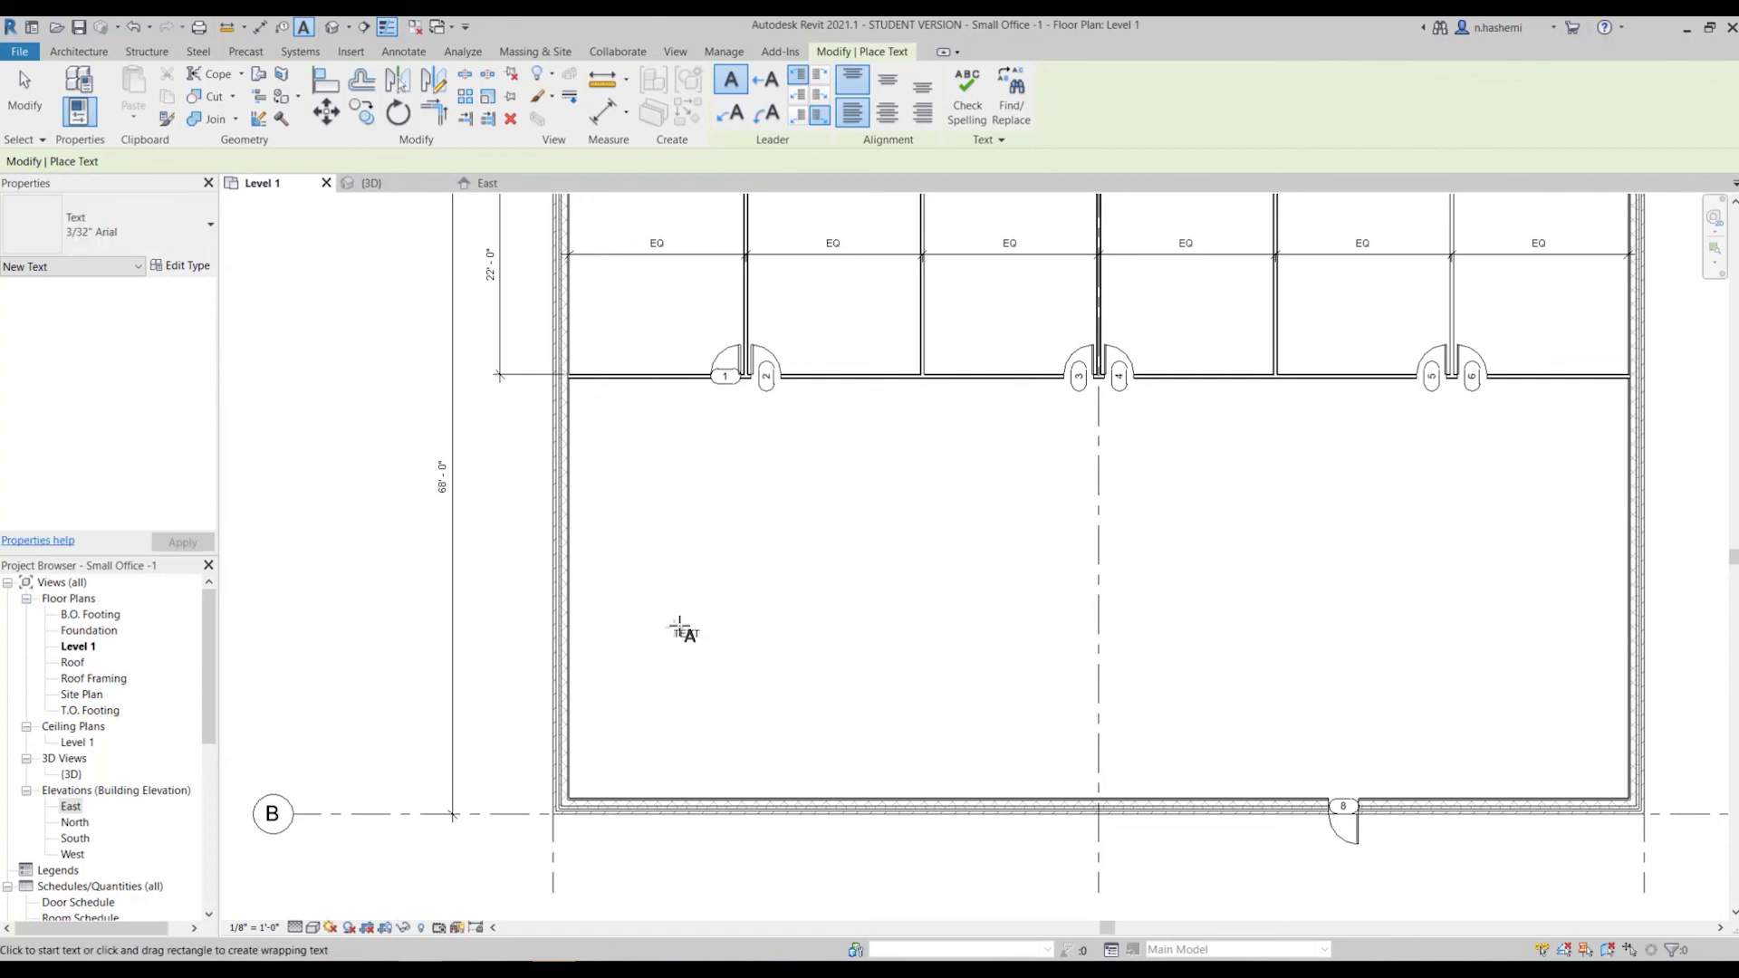
Step: Open the text note in the large open room for editing with its whole wording selected
click(687, 639)
click(692, 645)
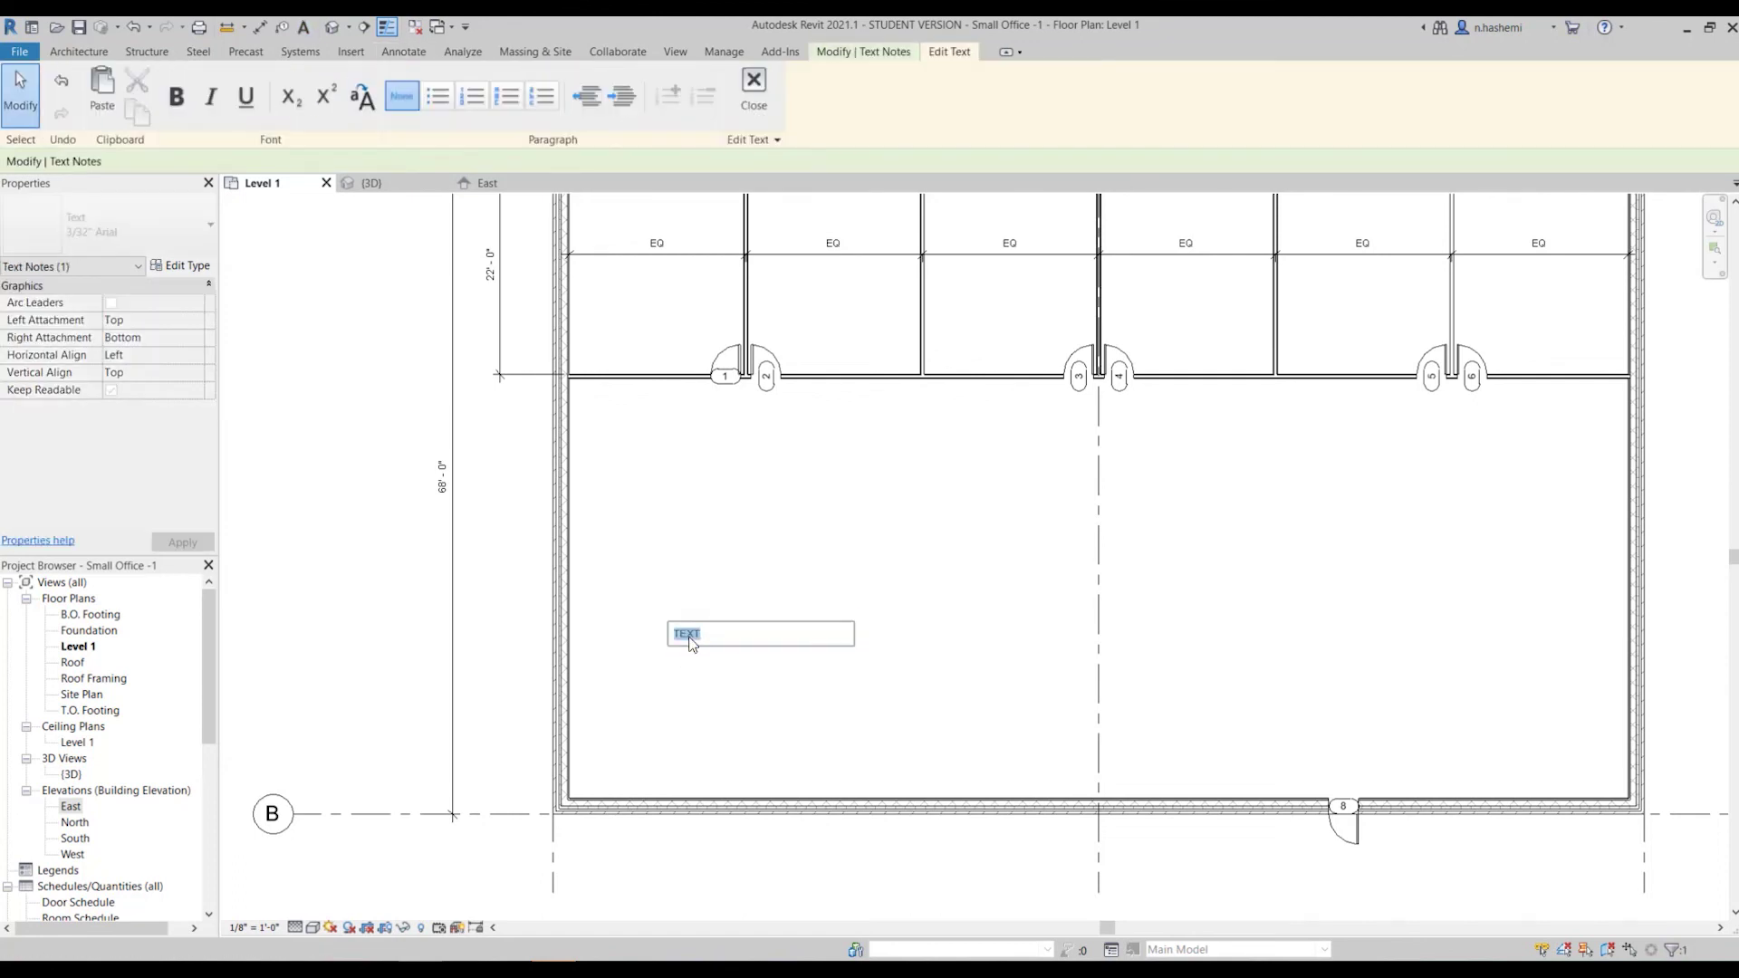